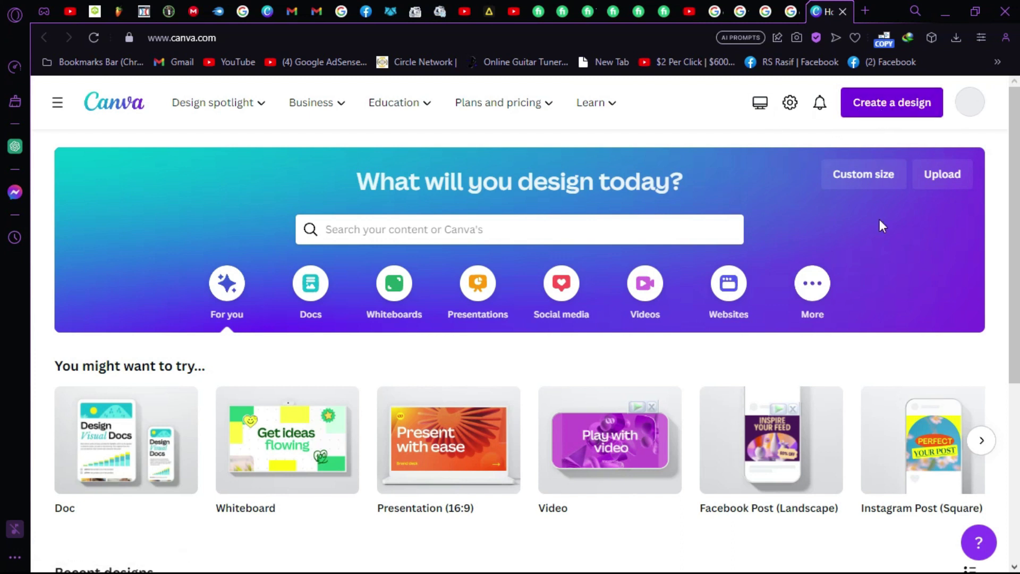
# Start a new blank Video design at 1920 × 1080 px from the Create a design list
pyautogui.scroll(-3, 552, 345)
pyautogui.scroll(3, 552, 345)
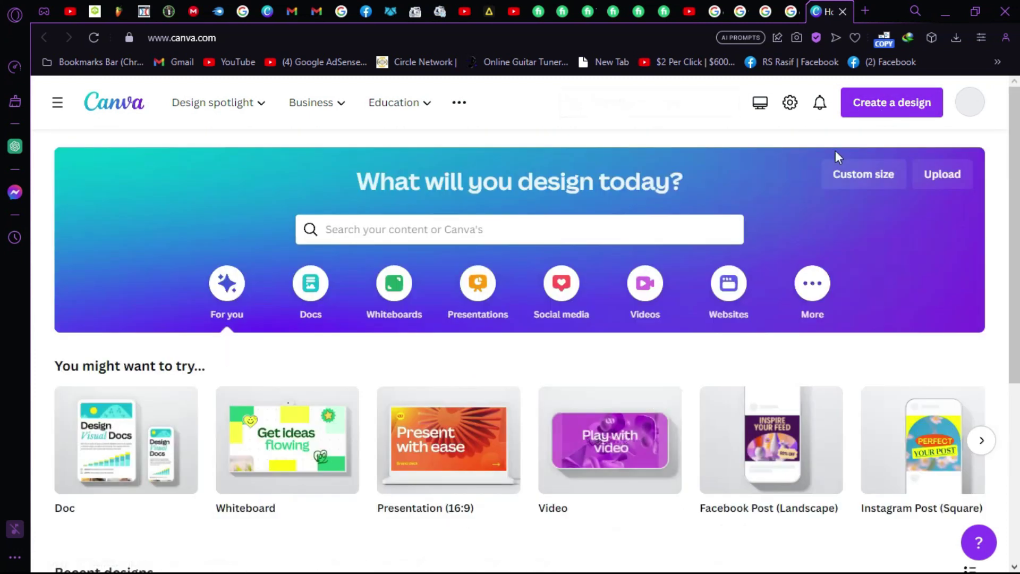
pyautogui.click(884, 106)
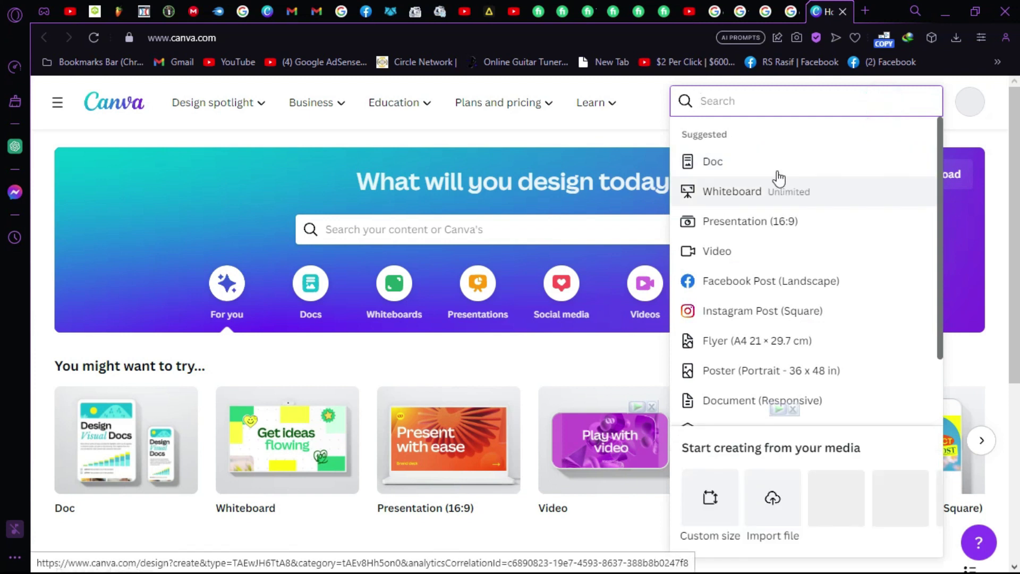
pyautogui.scroll(-2, 759, 255)
pyautogui.scroll(2, 744, 186)
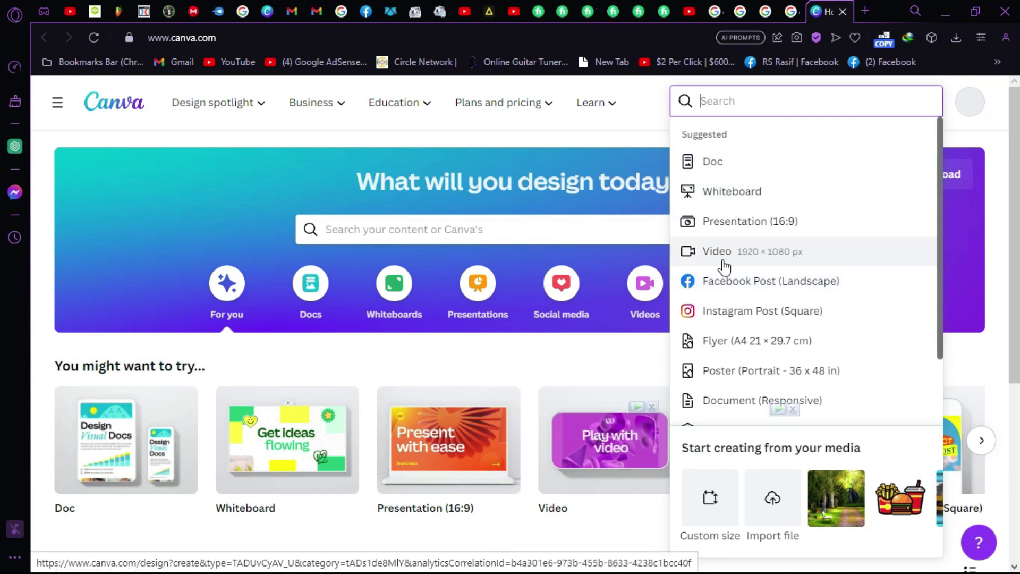
pyautogui.click(767, 263)
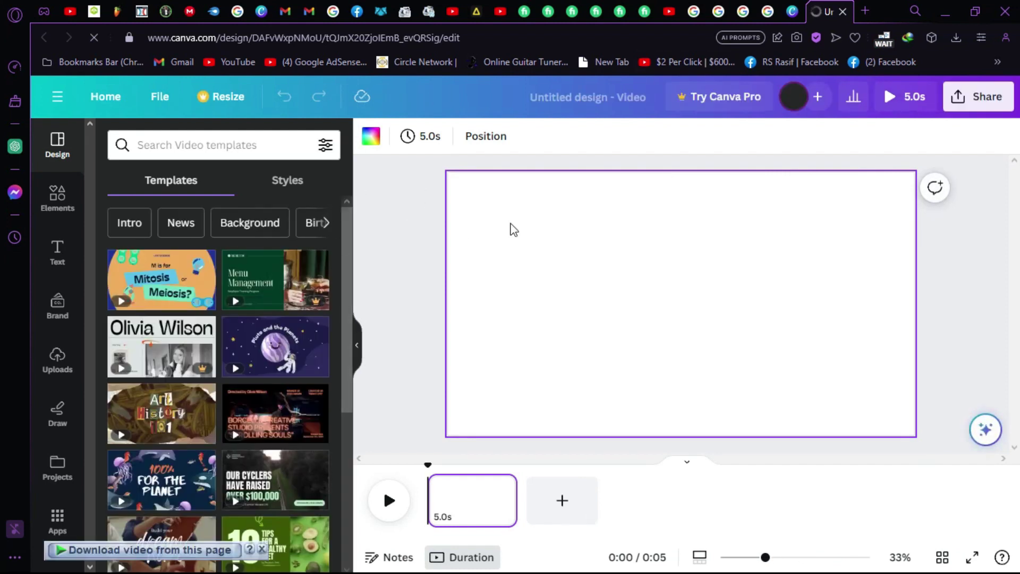
# Extend the blank page's duration from 5.0 to 21.7 seconds
pyautogui.moveTo(511, 499)
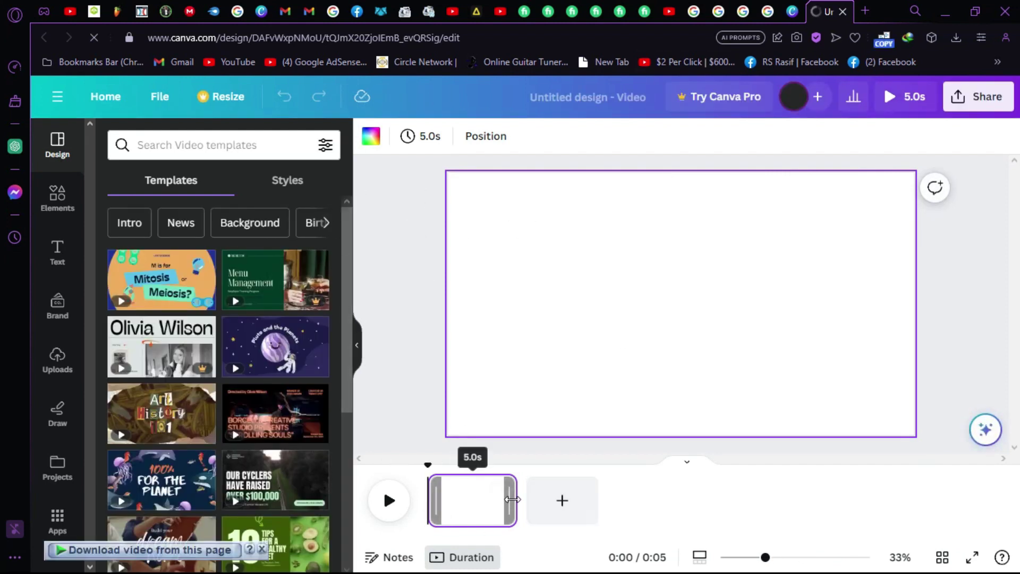
pyautogui.moveTo(539, 498); pyautogui.dragTo(818, 499)
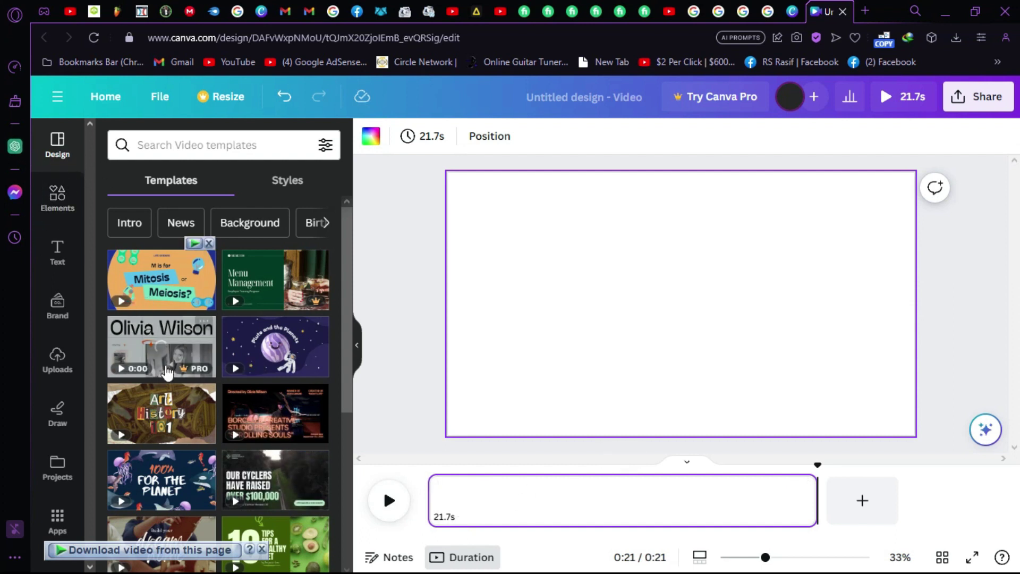
pyautogui.scroll(-5, 223, 337)
pyautogui.scroll(3, 192, 355)
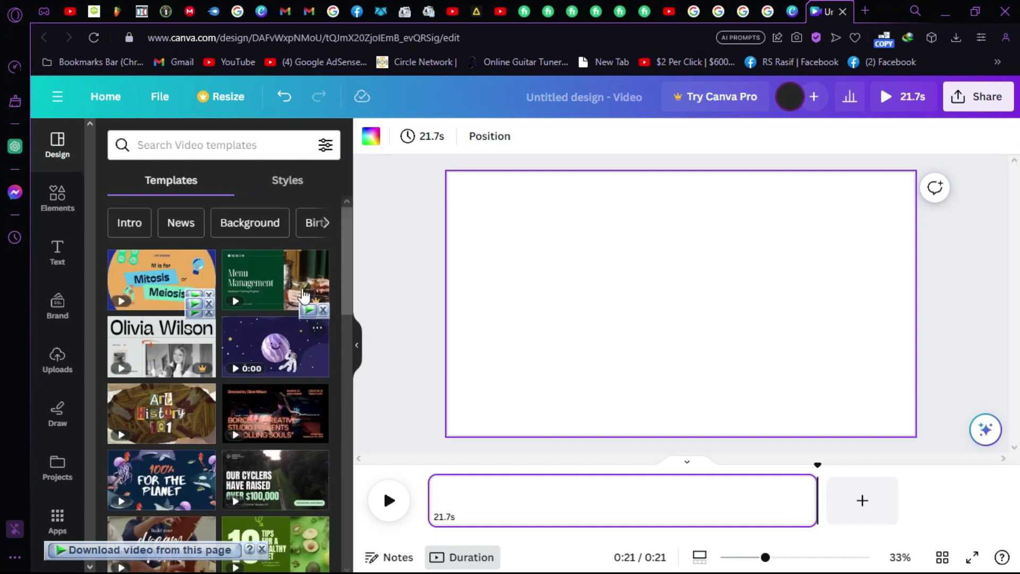
pyautogui.scroll(-7, 257, 346)
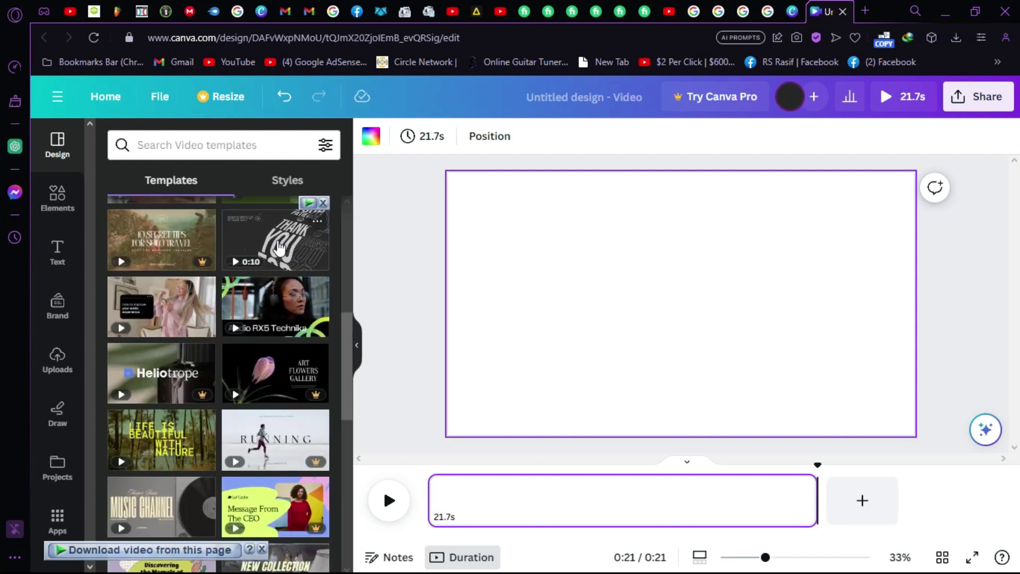
pyautogui.scroll(-5, 282, 318)
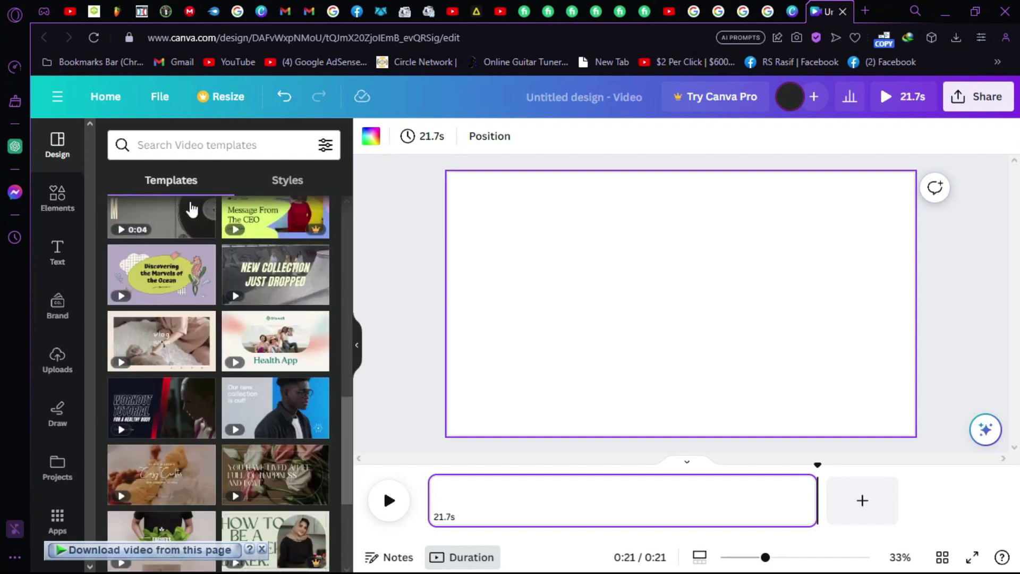
# Try orange and pink colour filters on video templates, then clear the filter
pyautogui.click(325, 145)
pyautogui.click(325, 145)
pyautogui.click(325, 144)
pyautogui.click(164, 244)
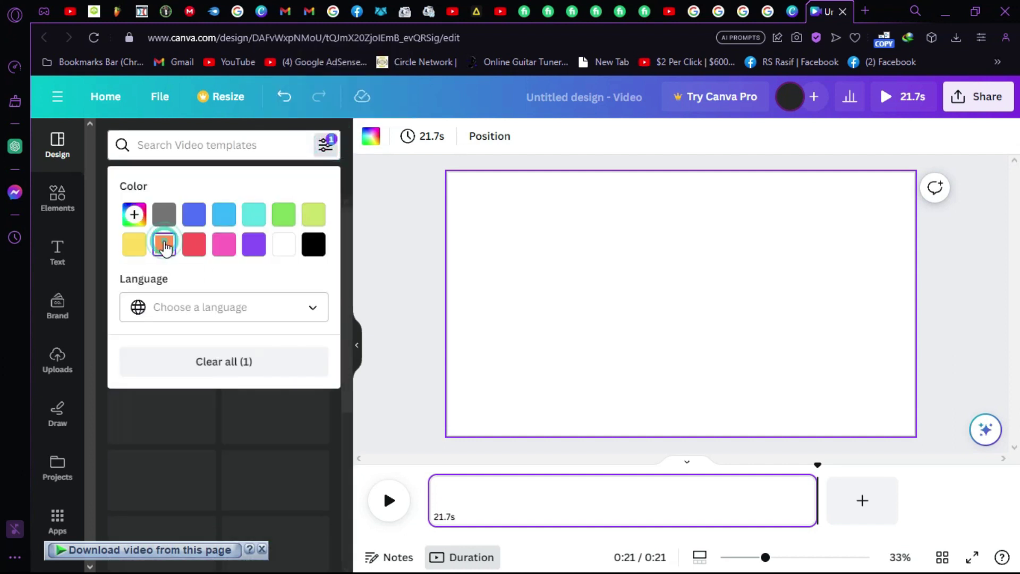
pyautogui.click(229, 244)
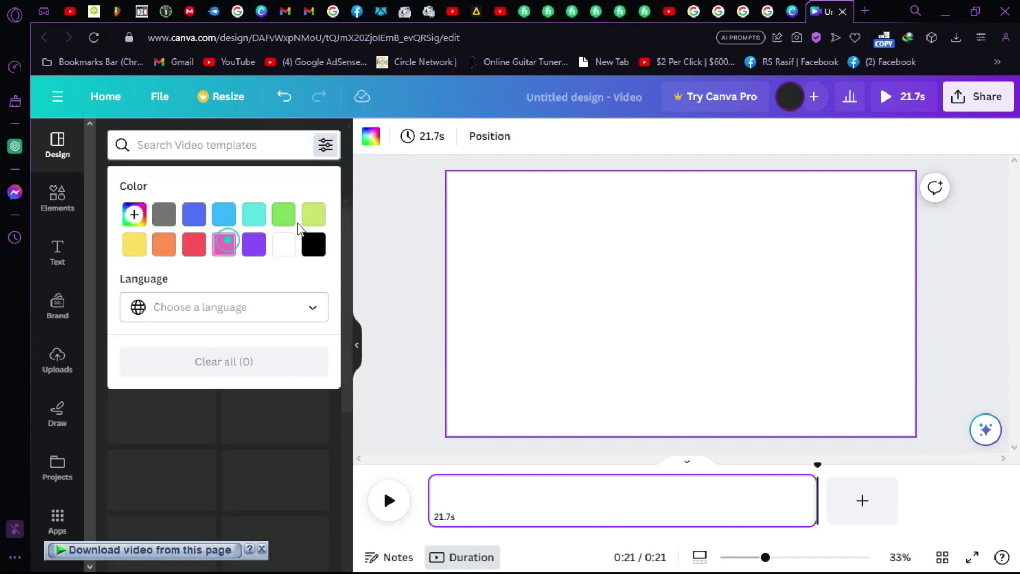
pyautogui.click(313, 244)
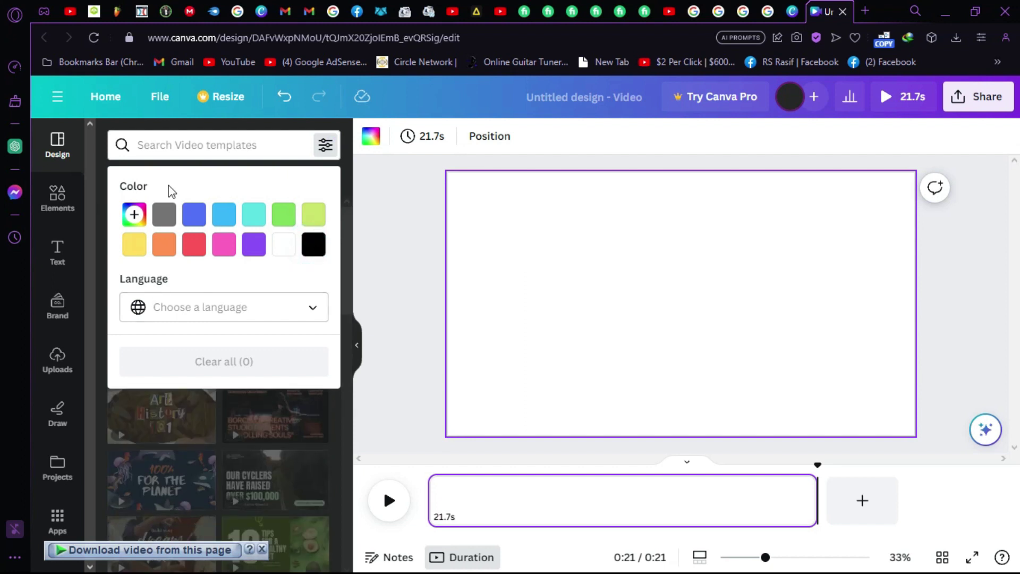
pyautogui.click(326, 147)
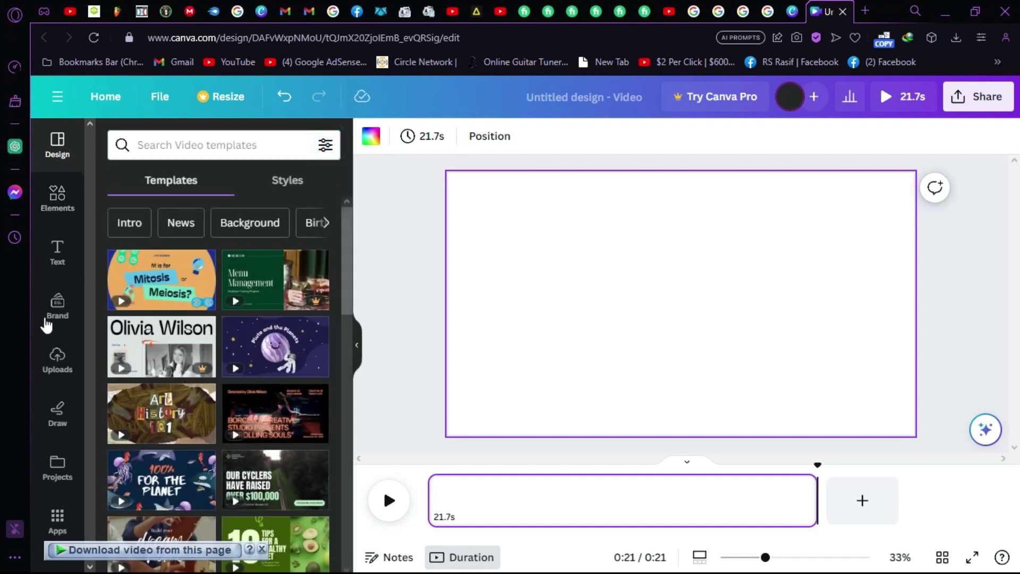
pyautogui.click(57, 361)
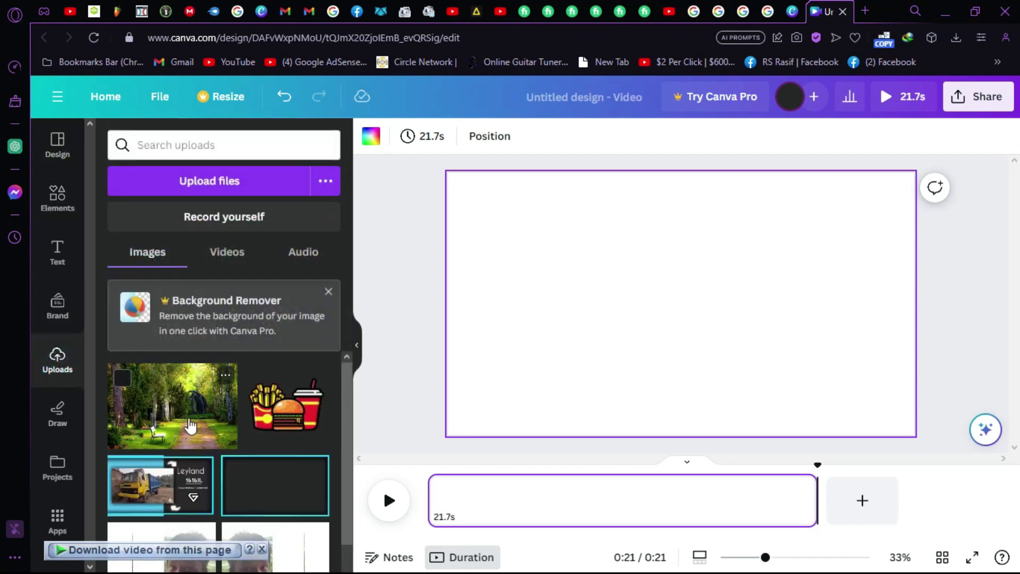
# Stretch the forest photo to fill the page, undoing an accidental swap to the fries graphic
pyautogui.moveTo(160, 418); pyautogui.dragTo(579, 293)
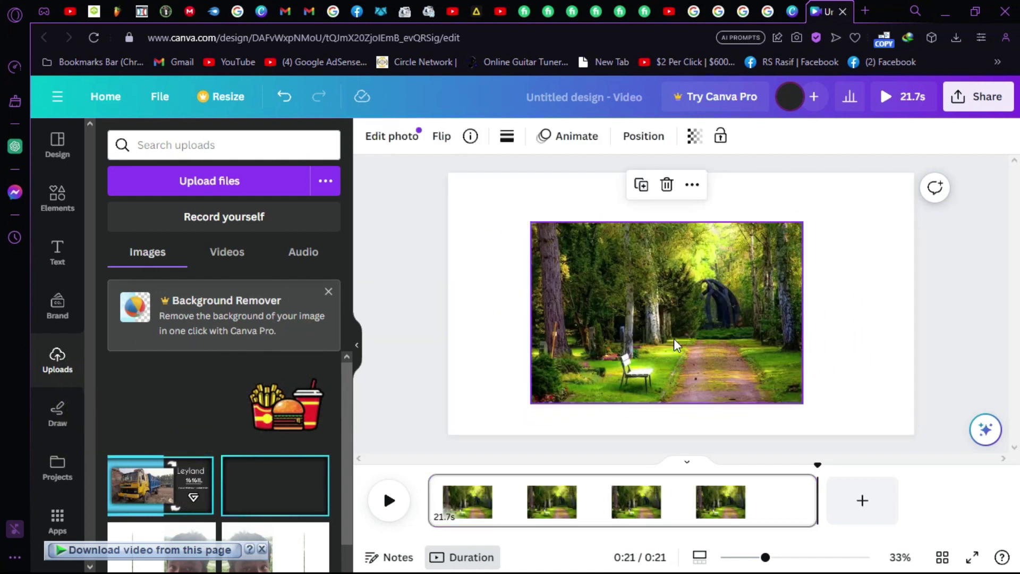
pyautogui.moveTo(617, 333); pyautogui.dragTo(548, 290)
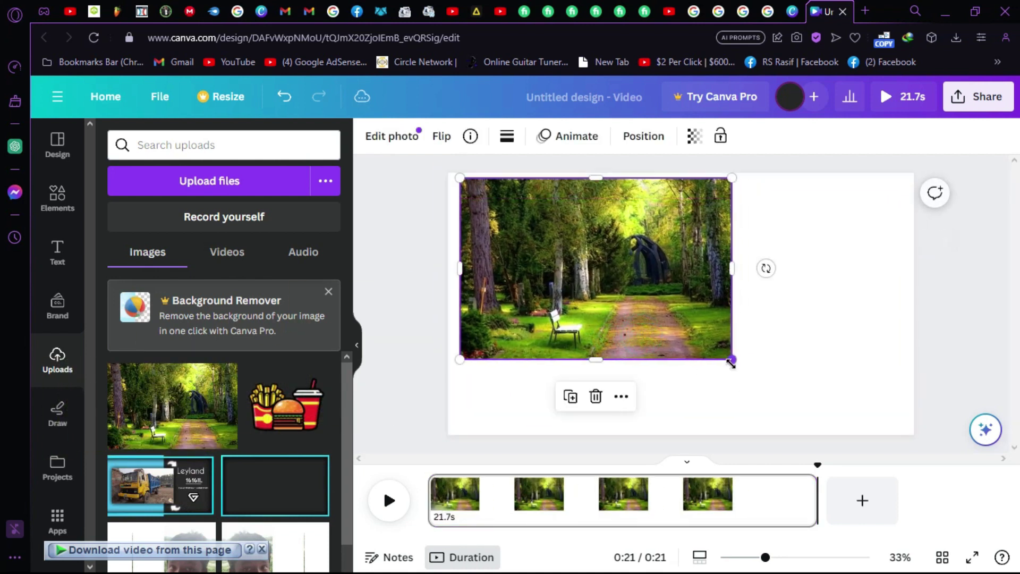
pyautogui.moveTo(731, 359); pyautogui.dragTo(951, 412)
pyautogui.moveTo(837, 400); pyautogui.dragTo(833, 384)
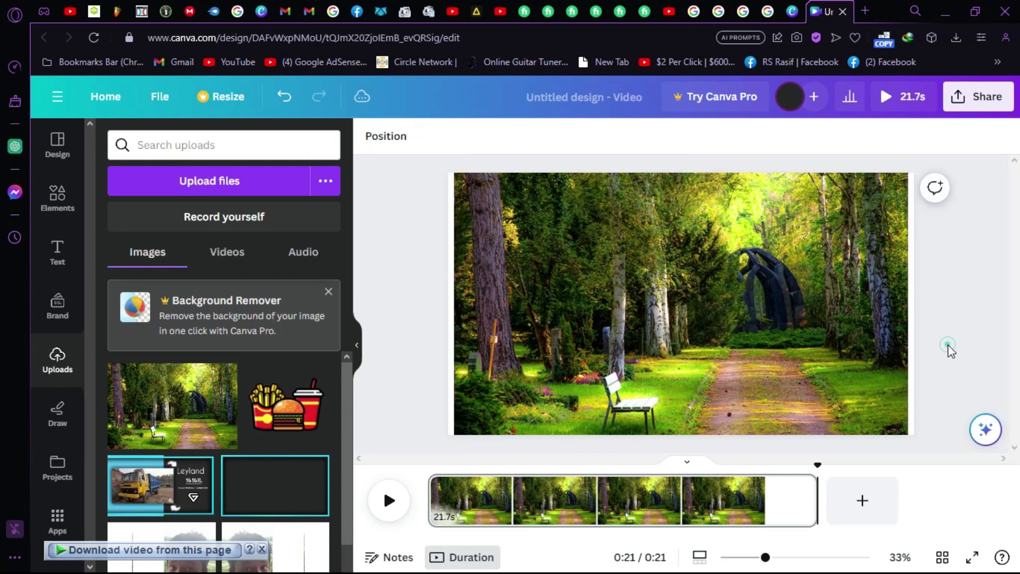
pyautogui.moveTo(908, 304); pyautogui.dragTo(922, 303)
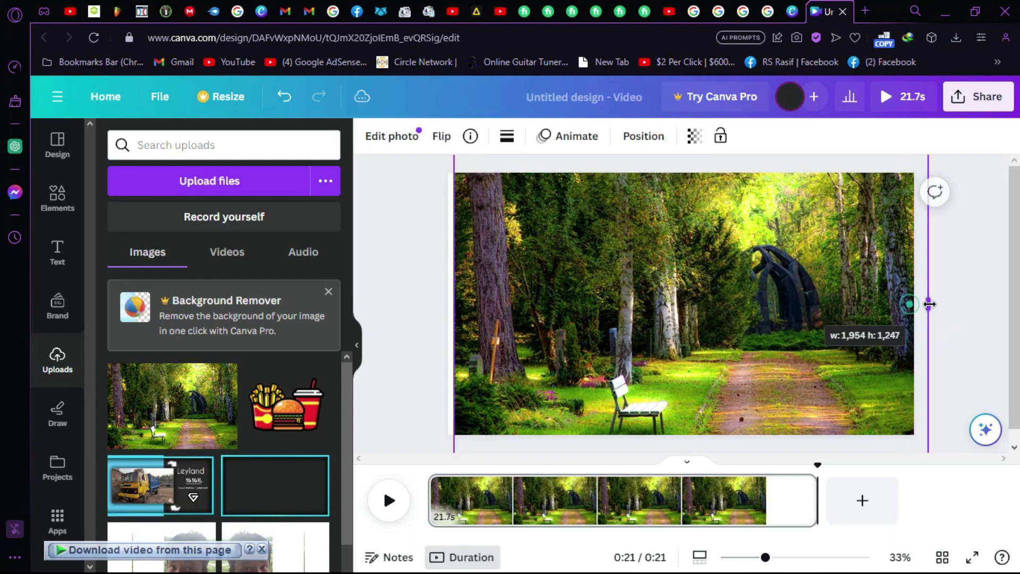
pyautogui.moveTo(838, 355); pyautogui.dragTo(800, 355)
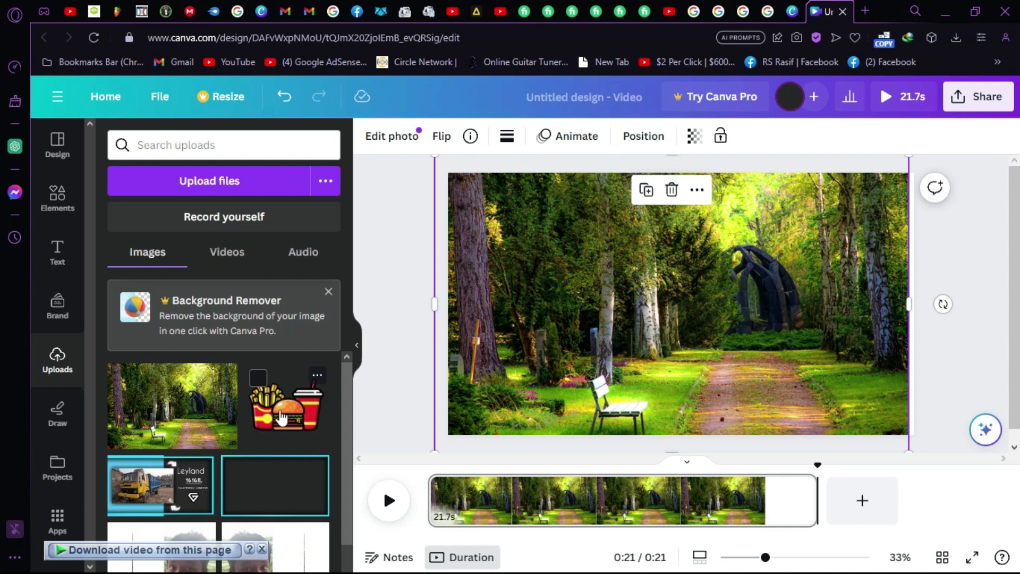
pyautogui.moveTo(264, 417); pyautogui.dragTo(544, 291)
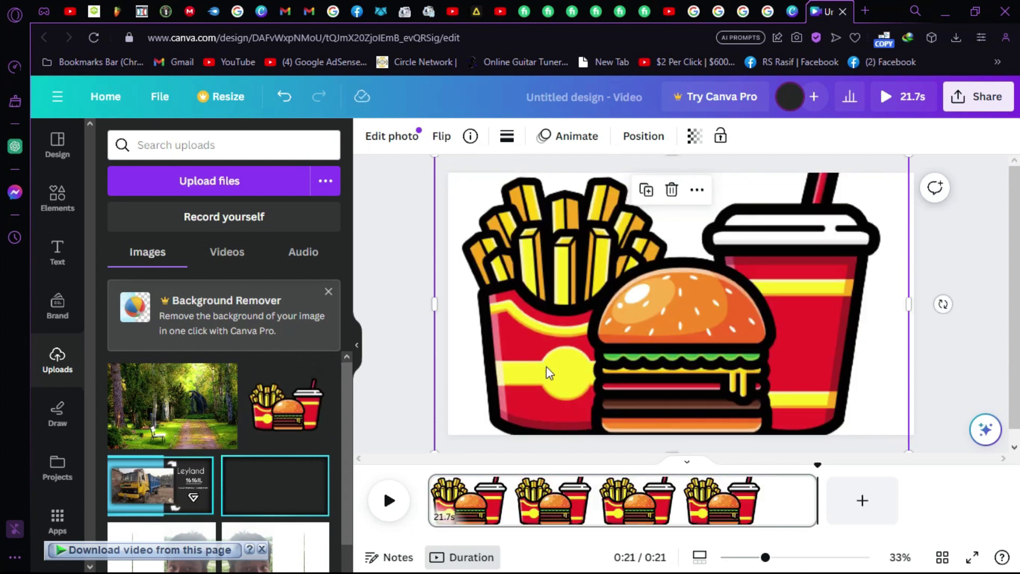
pyautogui.hotkey('ctrl', 'z')
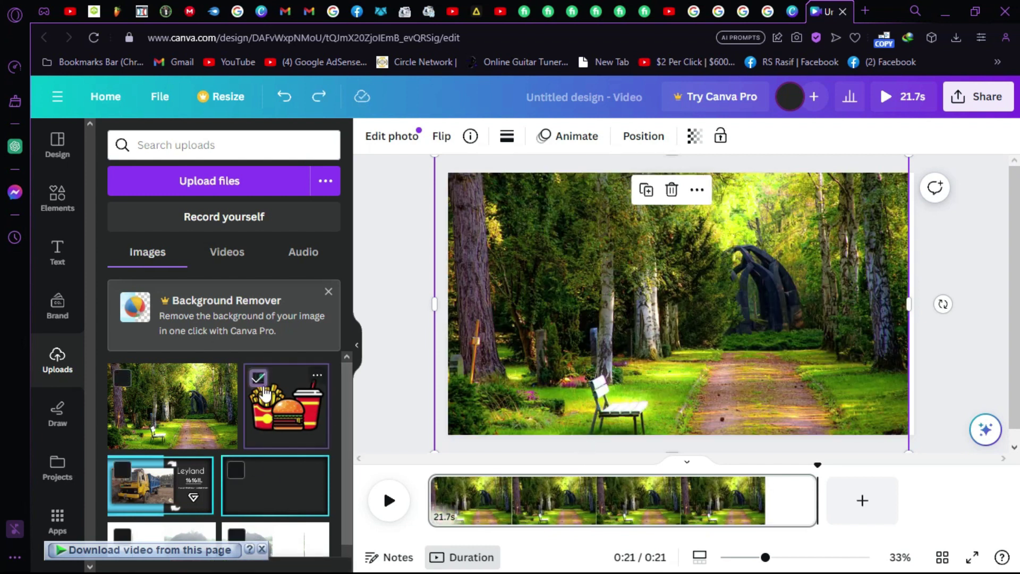
# Add the fries-and-burger graphic over the forest, shrink it to 340 × 340 and centre it
pyautogui.moveTo(263, 379); pyautogui.dragTo(141, 441)
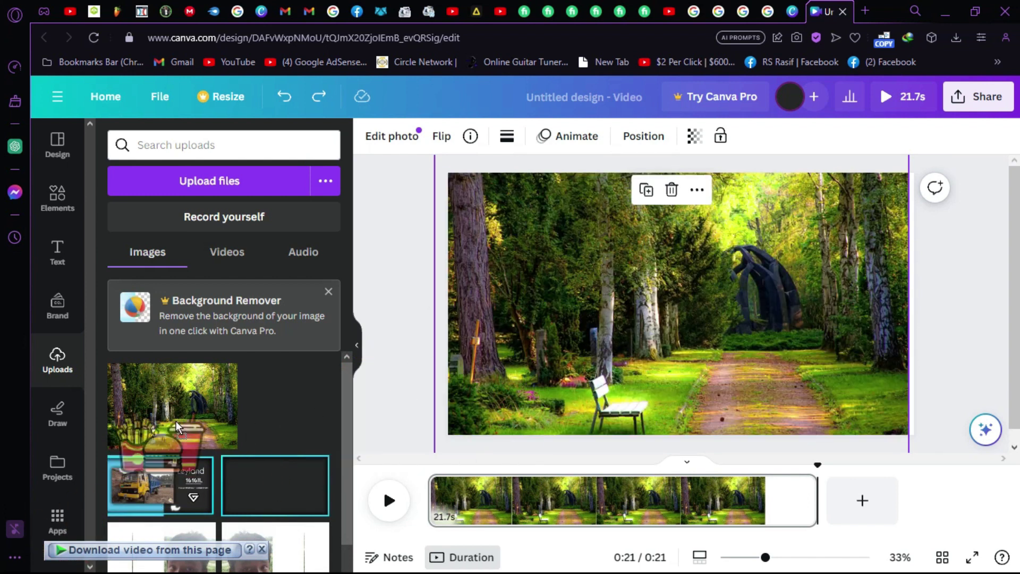
pyautogui.click(280, 402)
pyautogui.click(317, 368)
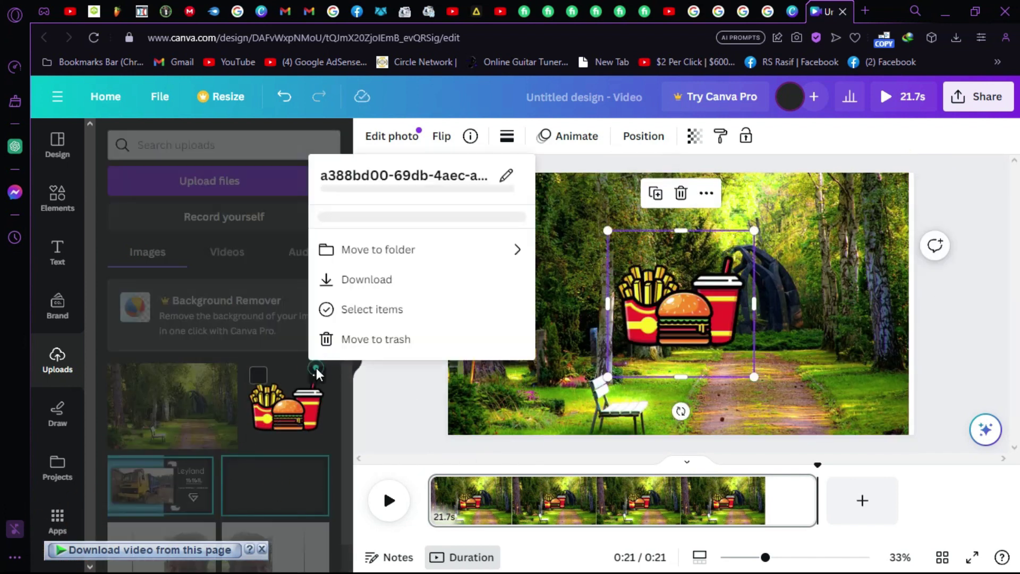
pyautogui.click(296, 446)
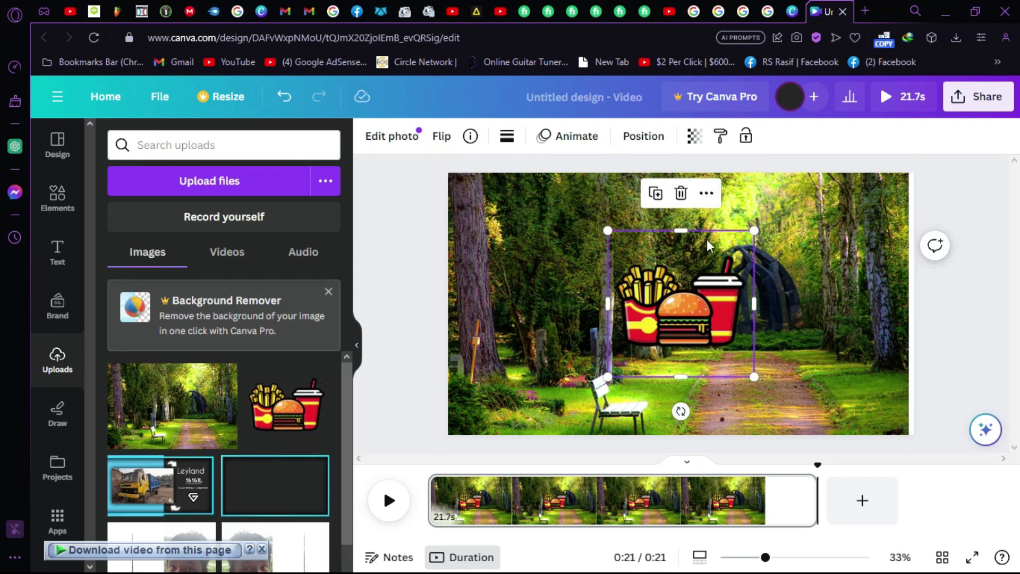
pyautogui.moveTo(610, 232)
pyautogui.mouseDown()
pyautogui.moveTo(680, 303)
pyautogui.moveTo(523, 154)
pyautogui.moveTo(684, 291)
pyautogui.moveTo(626, 234)
pyautogui.mouseUp()
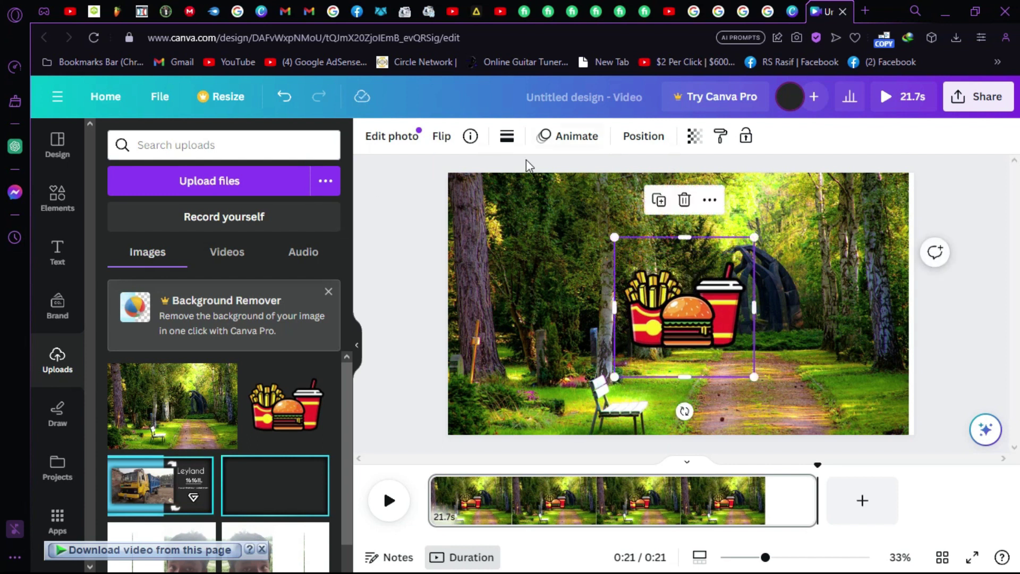
pyautogui.moveTo(694, 310); pyautogui.dragTo(668, 308)
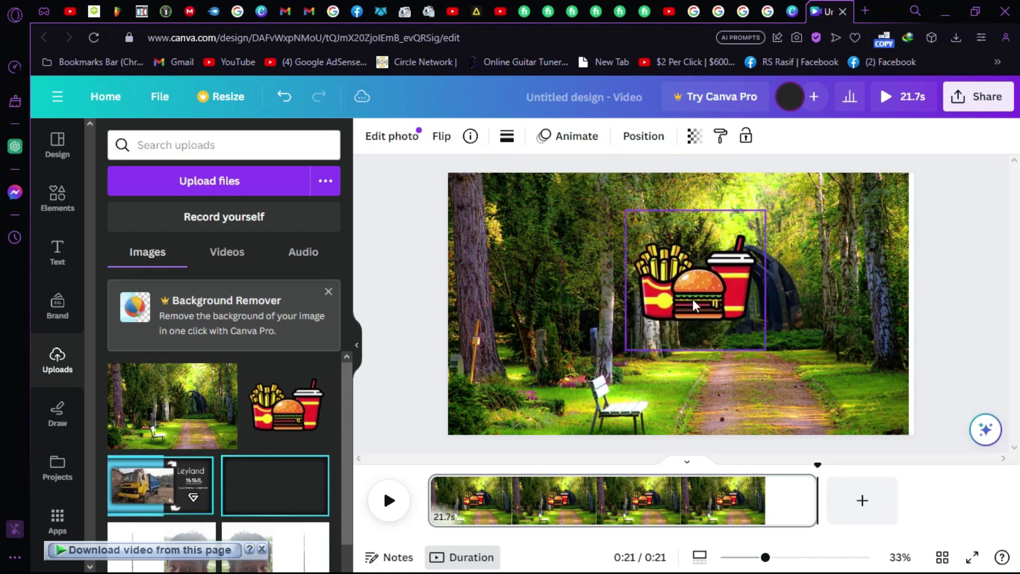
# Preview the Rise, Pan, Fade and Drift animations on the fries graphic
pyautogui.click(549, 139)
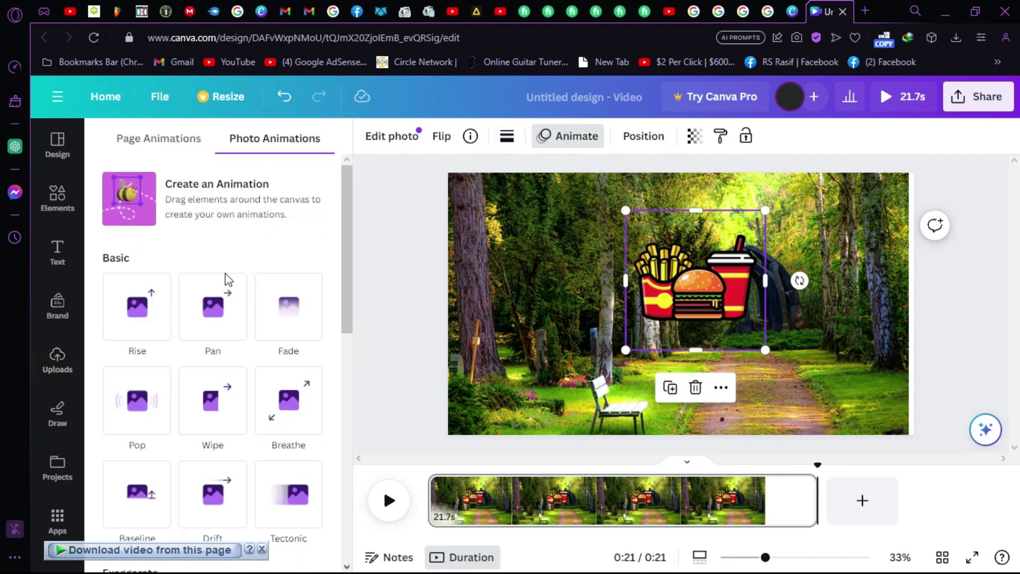
pyautogui.click(119, 340)
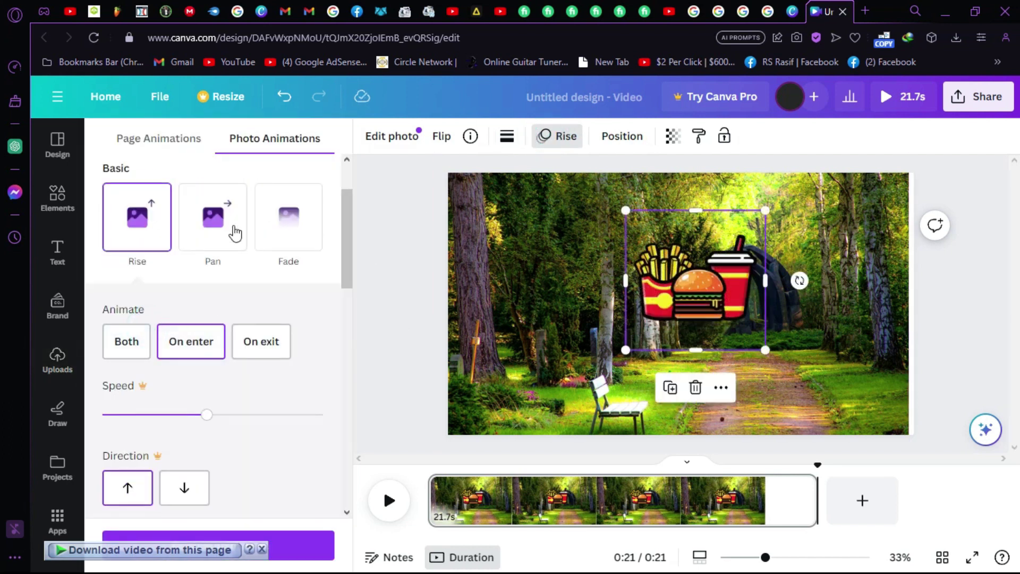
pyautogui.click(207, 238)
pyautogui.click(282, 280)
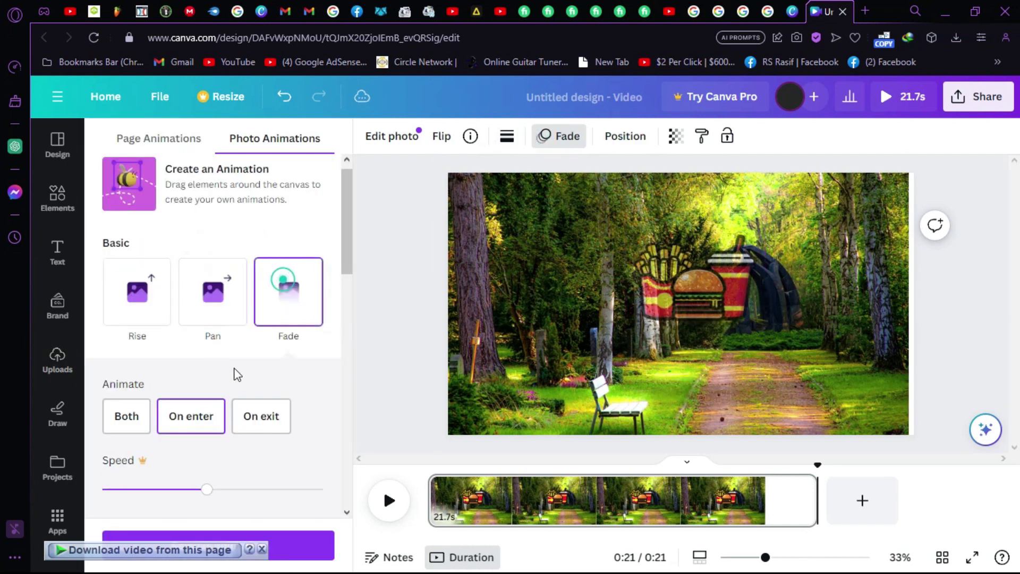
pyautogui.click(136, 308)
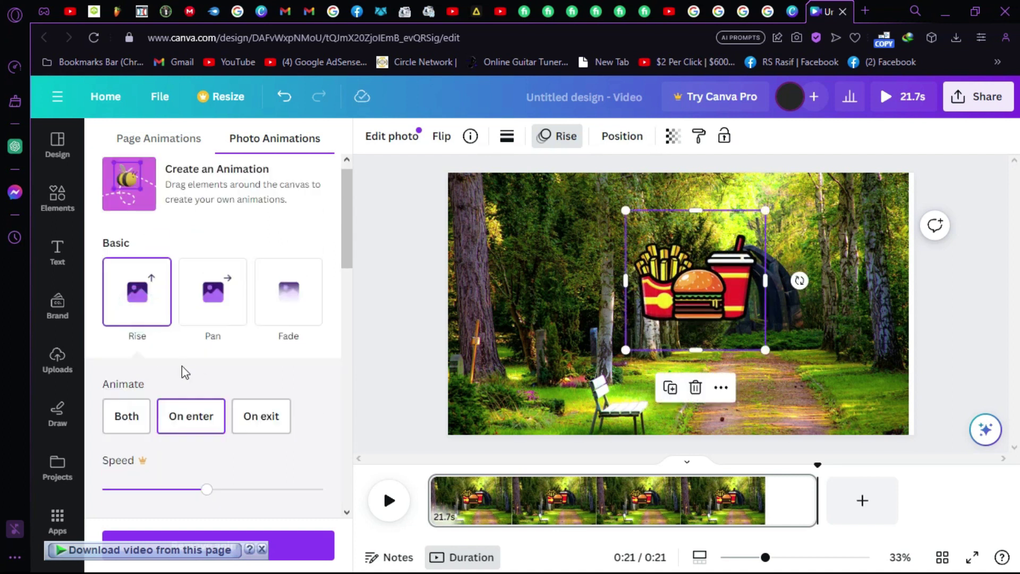
pyautogui.scroll(-3, 182, 365)
pyautogui.click(212, 335)
pyautogui.scroll(-4, 224, 380)
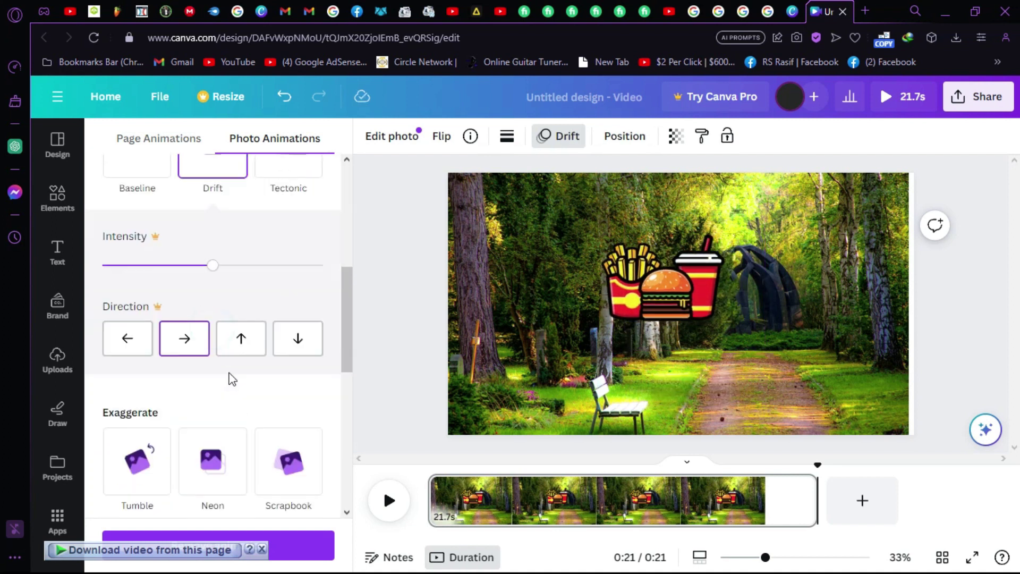
# Settle on the Stomp animation after trying Neon, Scrapbook and Tumble, and nudge the image right
pyautogui.click(227, 404)
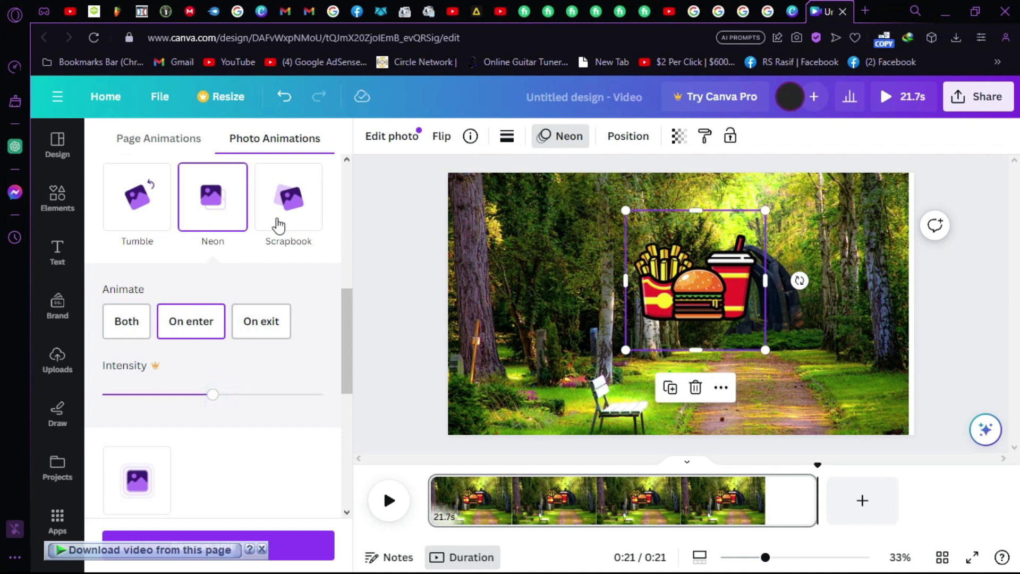
pyautogui.click(270, 242)
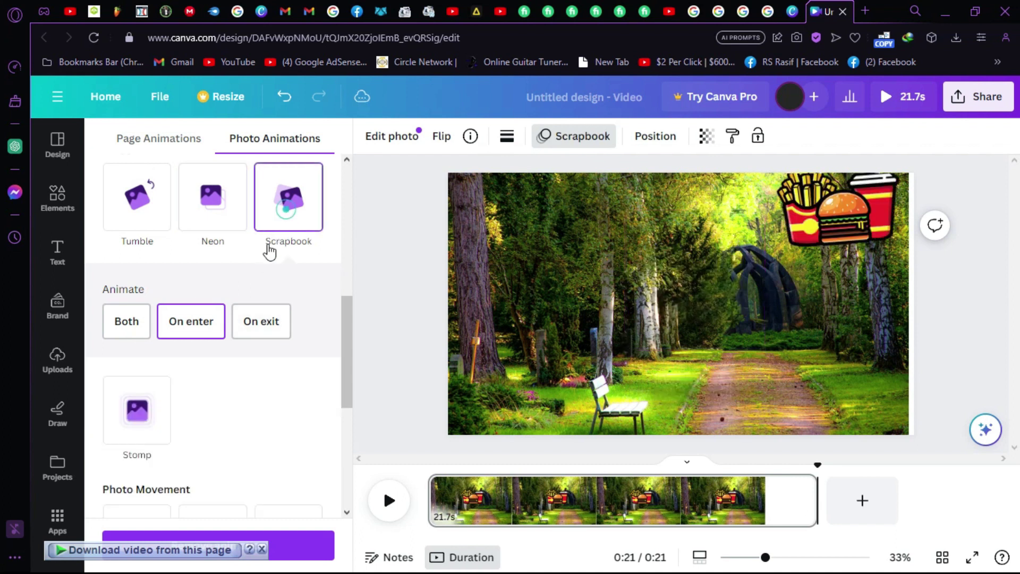
pyautogui.click(137, 210)
pyautogui.scroll(-3, 188, 414)
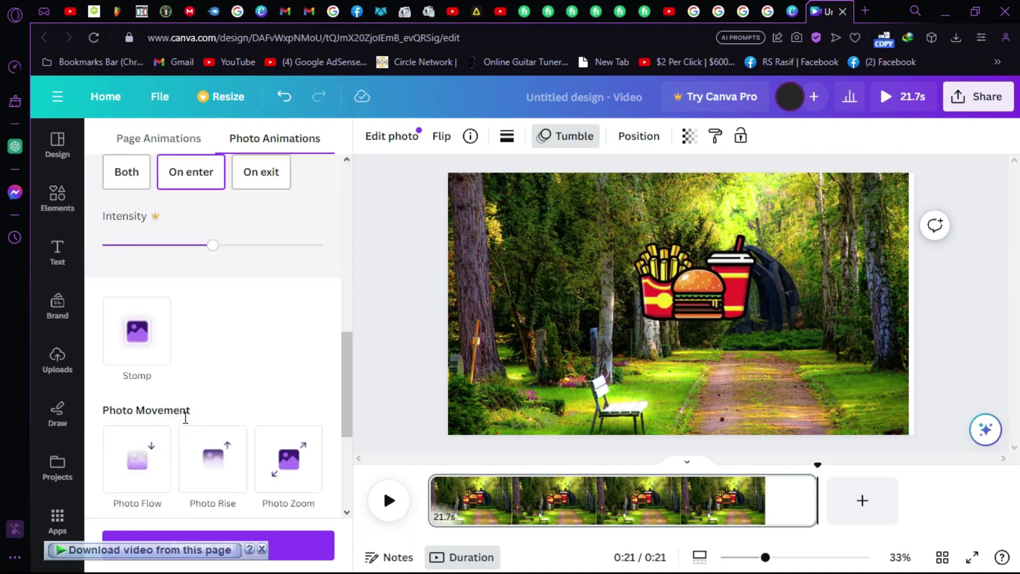
pyautogui.click(158, 366)
pyautogui.scroll(7, 170, 369)
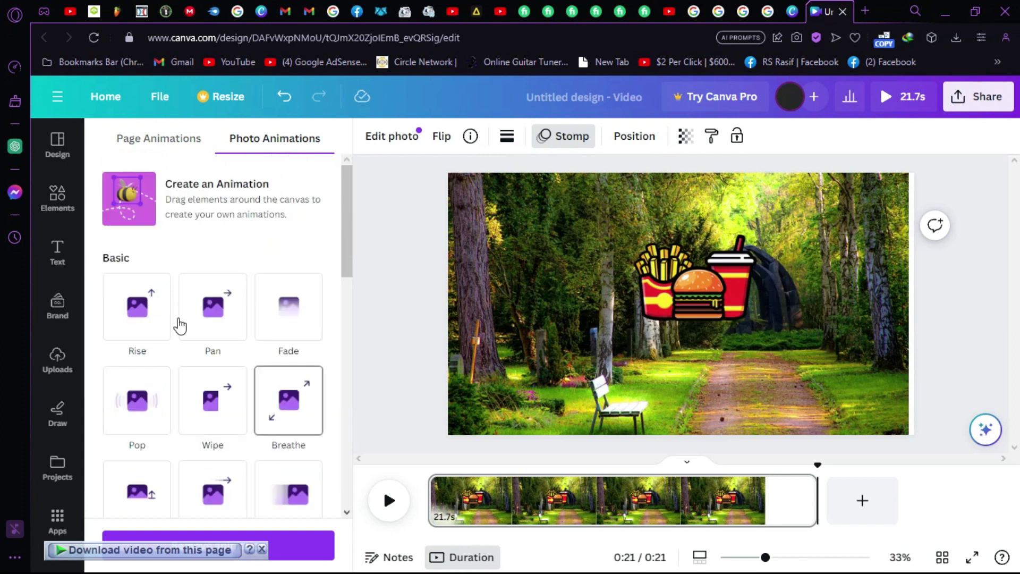
pyautogui.moveTo(688, 292); pyautogui.dragTo(743, 299)
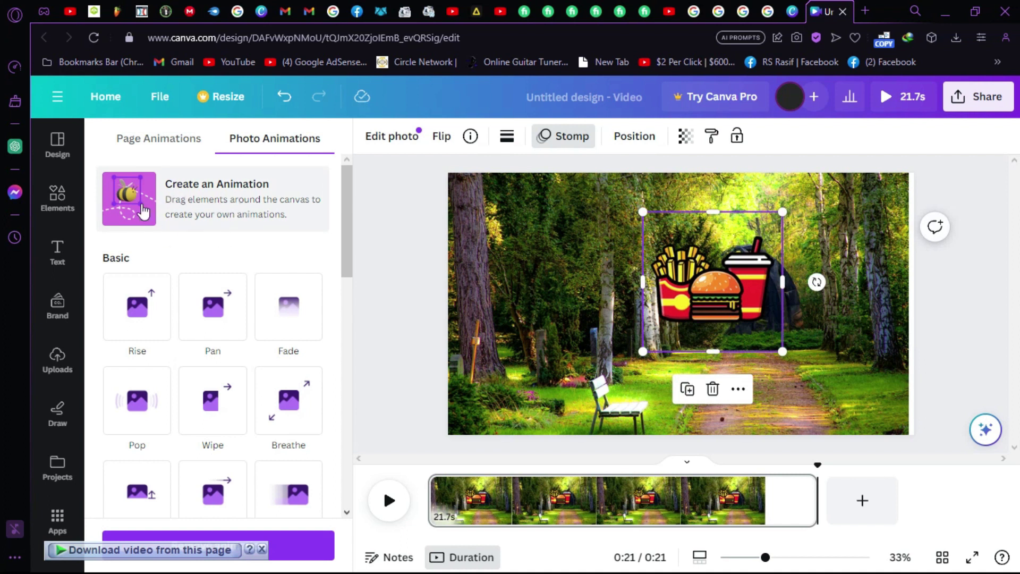
pyautogui.click(179, 222)
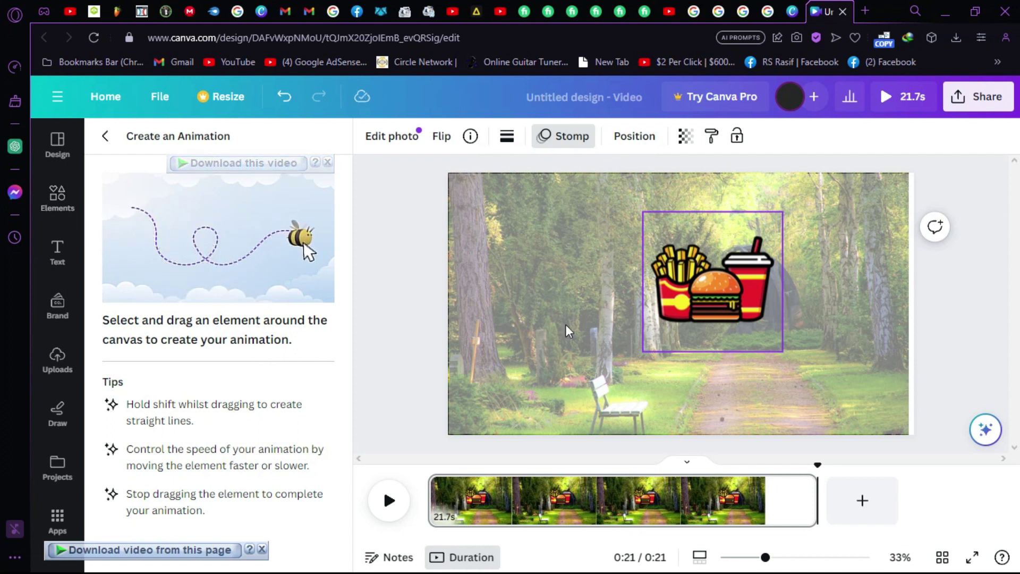
# Draw a looping motion path for the food image across the forest, then undo it
pyautogui.moveTo(716, 302)
pyautogui.mouseDown()
pyautogui.moveTo(695, 291)
pyautogui.moveTo(705, 310)
pyautogui.moveTo(725, 297)
pyautogui.moveTo(705, 341)
pyautogui.moveTo(728, 349)
pyautogui.moveTo(636, 260)
pyautogui.moveTo(736, 324)
pyautogui.moveTo(668, 357)
pyautogui.moveTo(608, 299)
pyautogui.moveTo(683, 298)
pyautogui.moveTo(695, 333)
pyautogui.moveTo(650, 293)
pyautogui.moveTo(717, 290)
pyautogui.moveTo(700, 340)
pyautogui.moveTo(674, 279)
pyautogui.moveTo(678, 314)
pyautogui.moveTo(645, 286)
pyautogui.moveTo(646, 268)
pyautogui.moveTo(701, 296)
pyautogui.moveTo(732, 277)
pyautogui.moveTo(705, 303)
pyautogui.moveTo(666, 295)
pyautogui.moveTo(637, 306)
pyautogui.moveTo(636, 264)
pyautogui.moveTo(699, 293)
pyautogui.moveTo(656, 331)
pyautogui.moveTo(664, 297)
pyautogui.moveTo(659, 305)
pyautogui.moveTo(659, 283)
pyautogui.mouseUp()
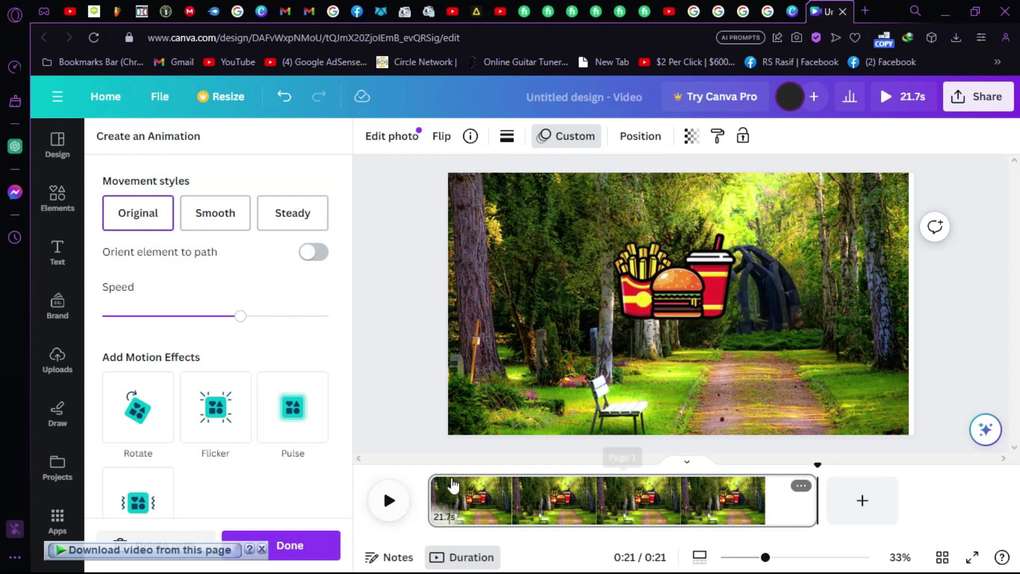
pyautogui.hotkey('ctrl', 'z')
# Record a new custom motion path for the food image and preview it playing
pyautogui.moveTo(716, 291)
pyautogui.mouseDown()
pyautogui.moveTo(667, 281)
pyautogui.moveTo(700, 272)
pyautogui.moveTo(690, 284)
pyautogui.moveTo(707, 289)
pyautogui.mouseUp()
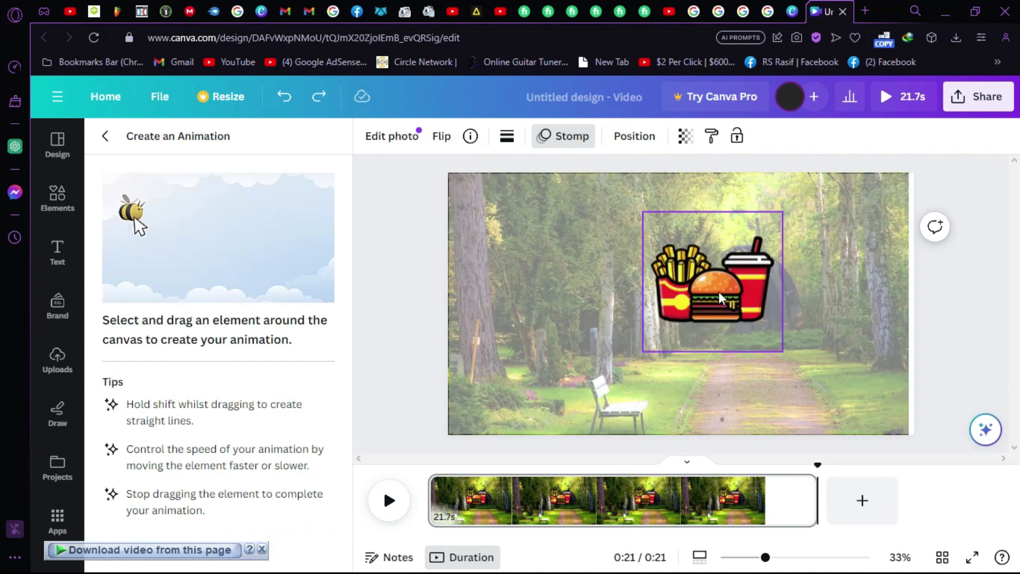
pyautogui.moveTo(699, 295)
pyautogui.mouseDown()
pyautogui.moveTo(690, 307)
pyautogui.moveTo(634, 319)
pyautogui.moveTo(596, 306)
pyautogui.moveTo(589, 249)
pyautogui.moveTo(664, 215)
pyautogui.moveTo(717, 223)
pyautogui.moveTo(741, 264)
pyautogui.moveTo(742, 297)
pyautogui.moveTo(706, 314)
pyautogui.moveTo(660, 284)
pyautogui.moveTo(678, 266)
pyautogui.moveTo(692, 273)
pyautogui.moveTo(685, 279)
pyautogui.mouseUp()
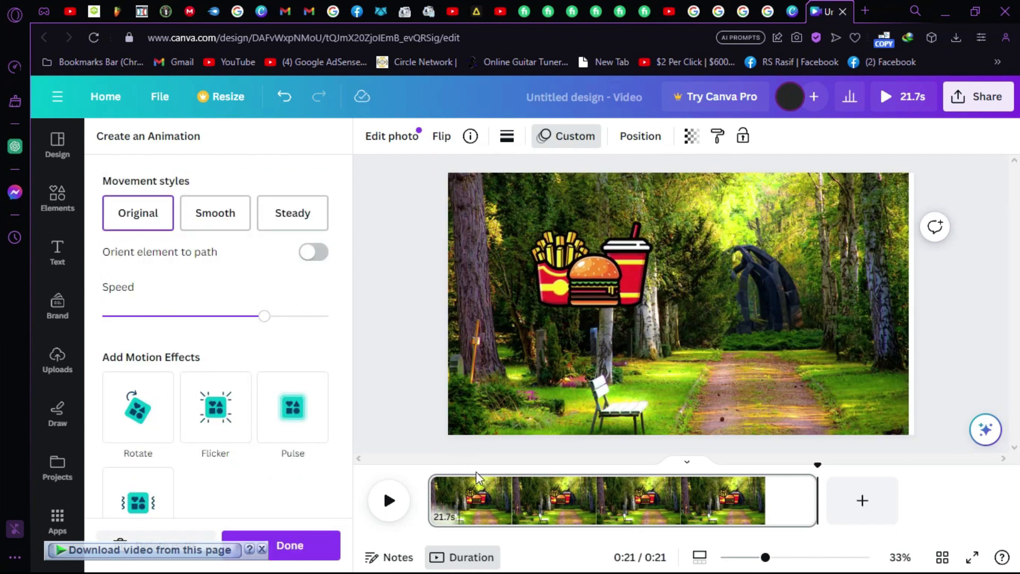
pyautogui.click(393, 502)
pyautogui.click(393, 502)
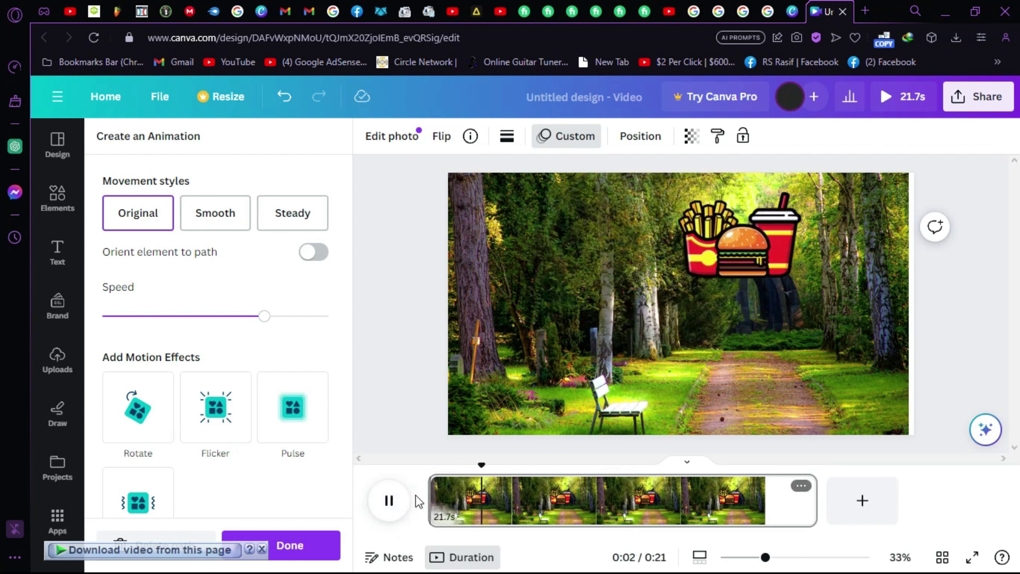
pyautogui.click(390, 499)
pyautogui.click(560, 428)
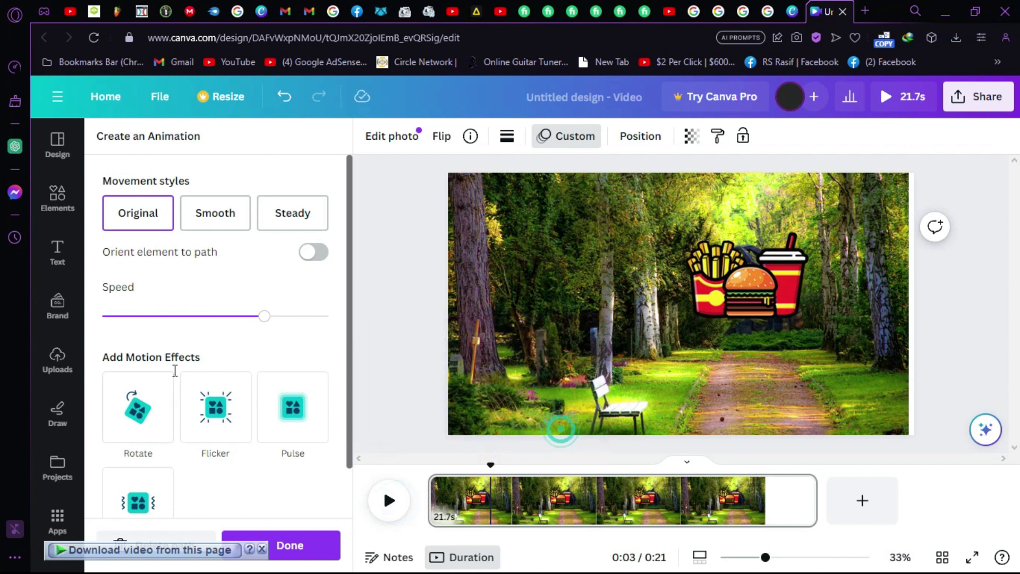
# Try Flicker and Pulse motion effects on the food image, preview, then remove both
pyautogui.click(208, 413)
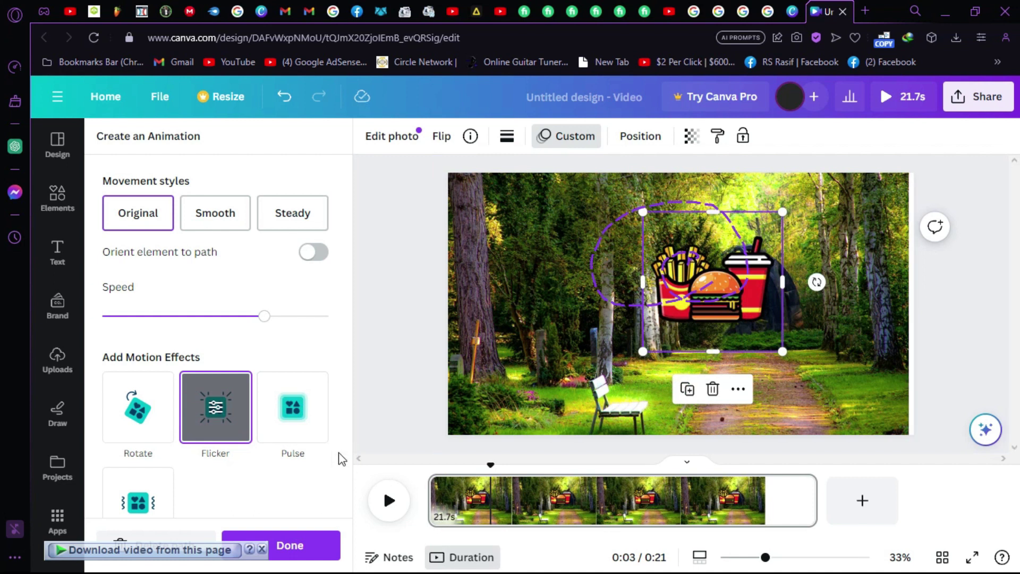
pyautogui.click(295, 414)
pyautogui.click(201, 395)
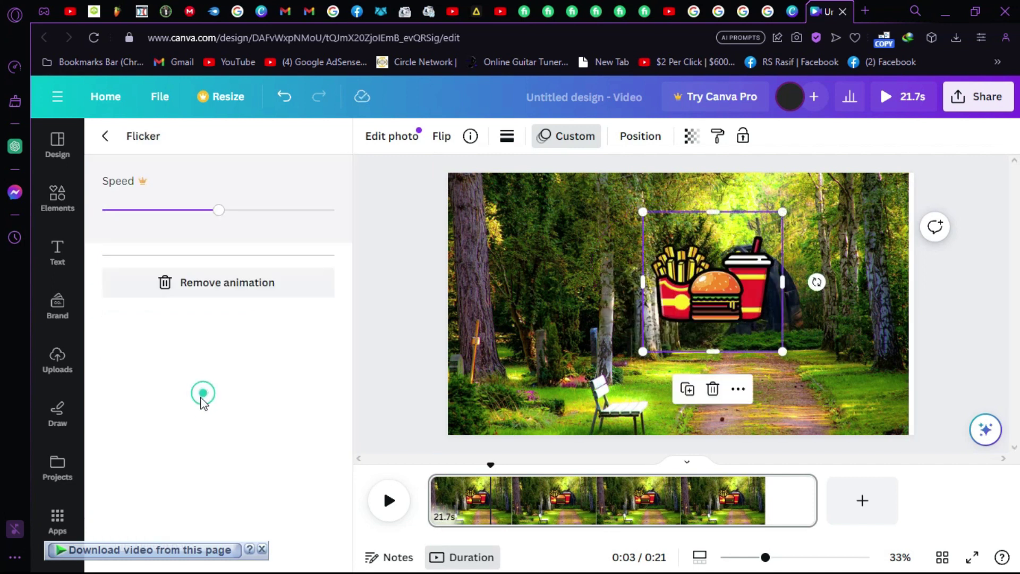
pyautogui.click(225, 285)
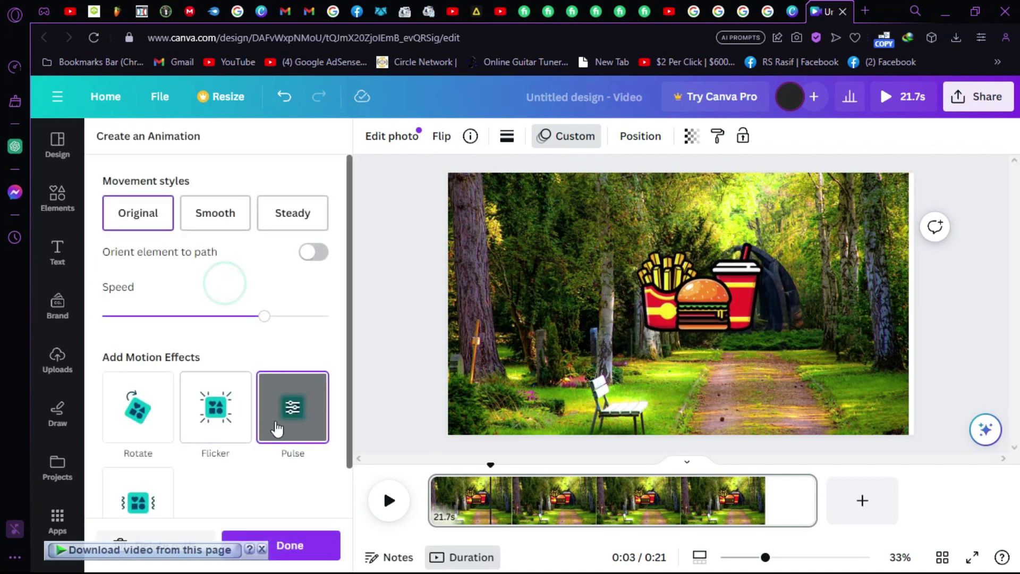
pyautogui.click(391, 503)
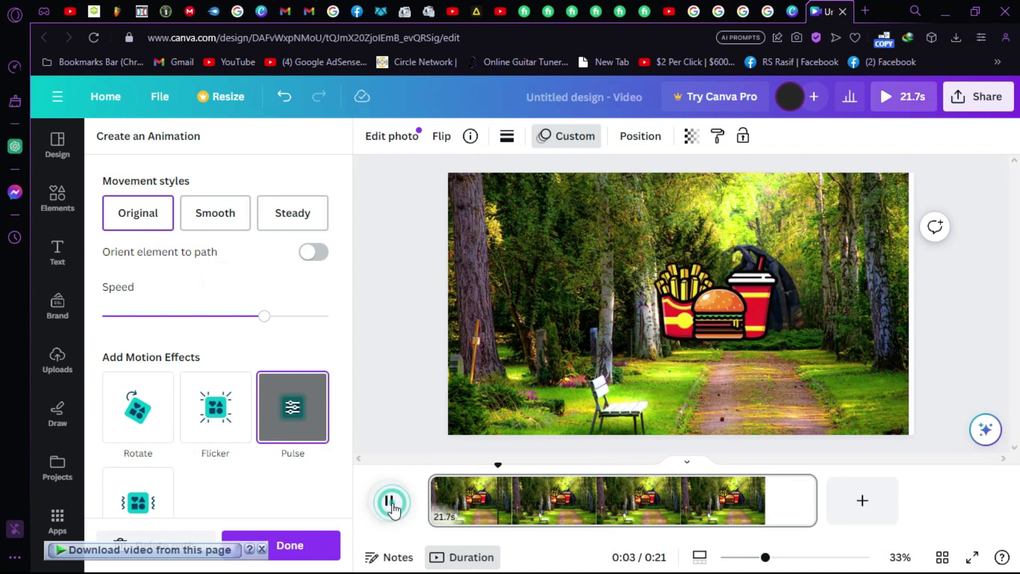
pyautogui.click(389, 500)
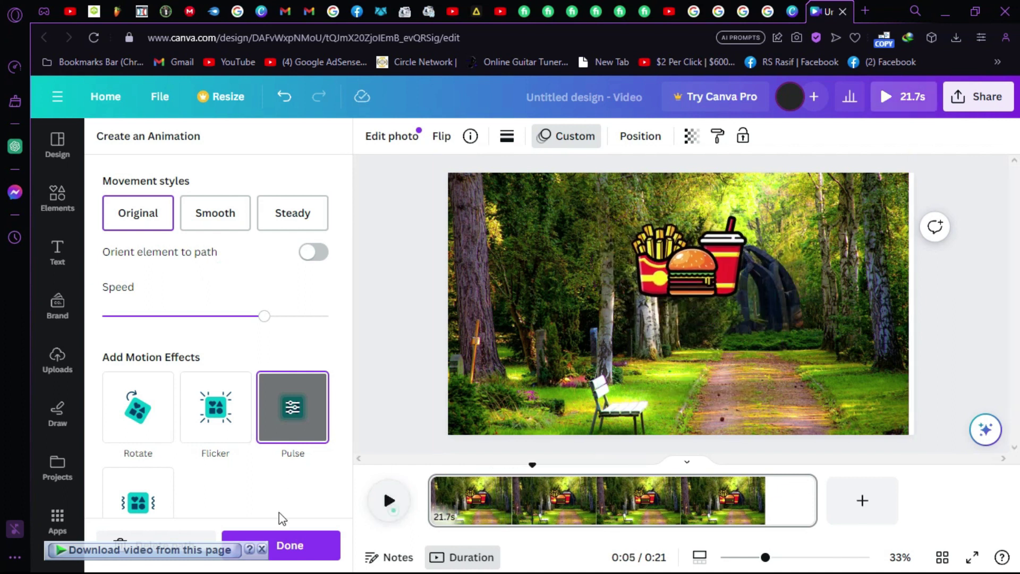
pyautogui.click(313, 425)
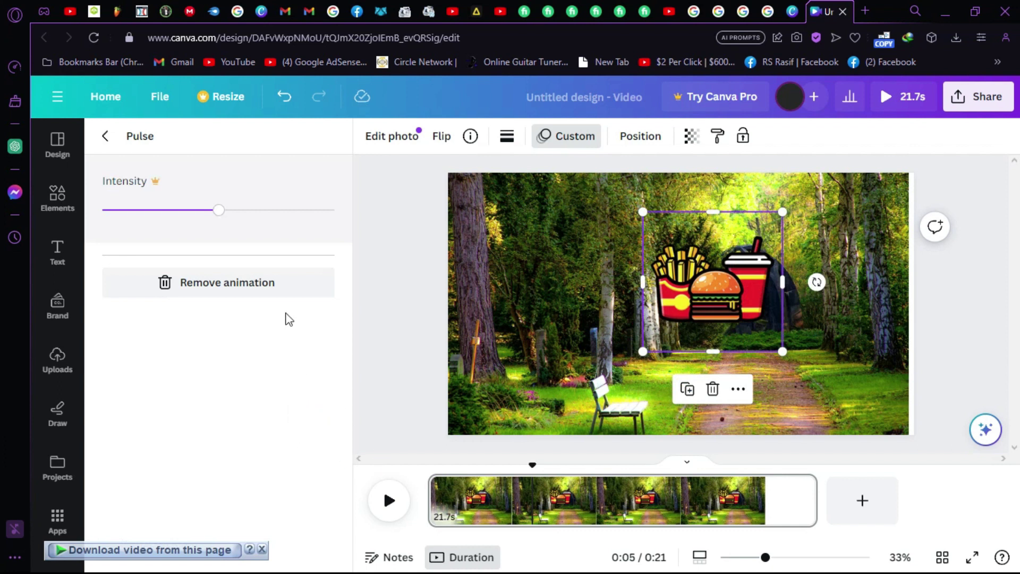
pyautogui.click(282, 287)
# Try a Wiggle effect, dismiss the upgrade offer, remove it and replay the animation
pyautogui.click(130, 467)
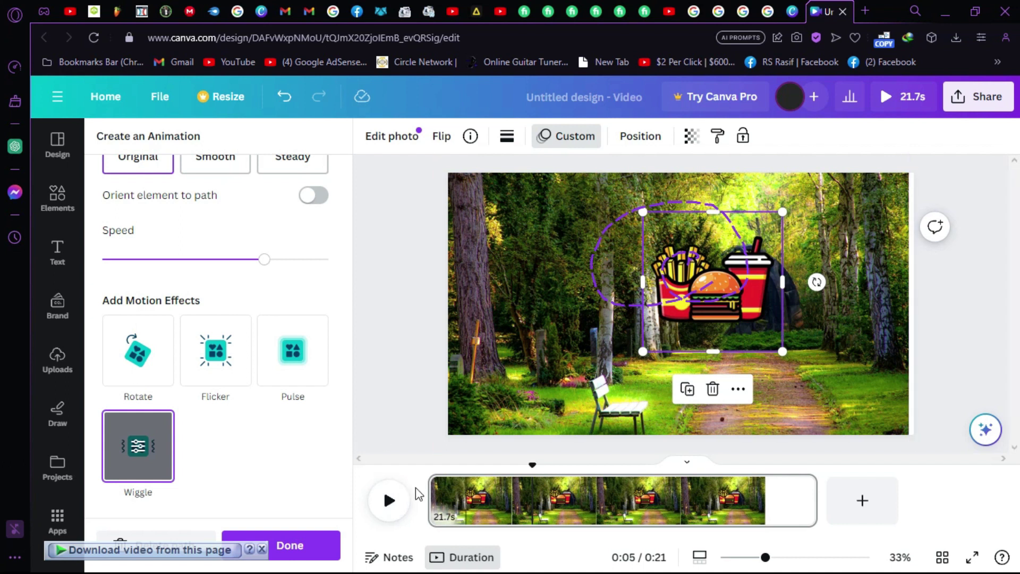
pyautogui.click(142, 446)
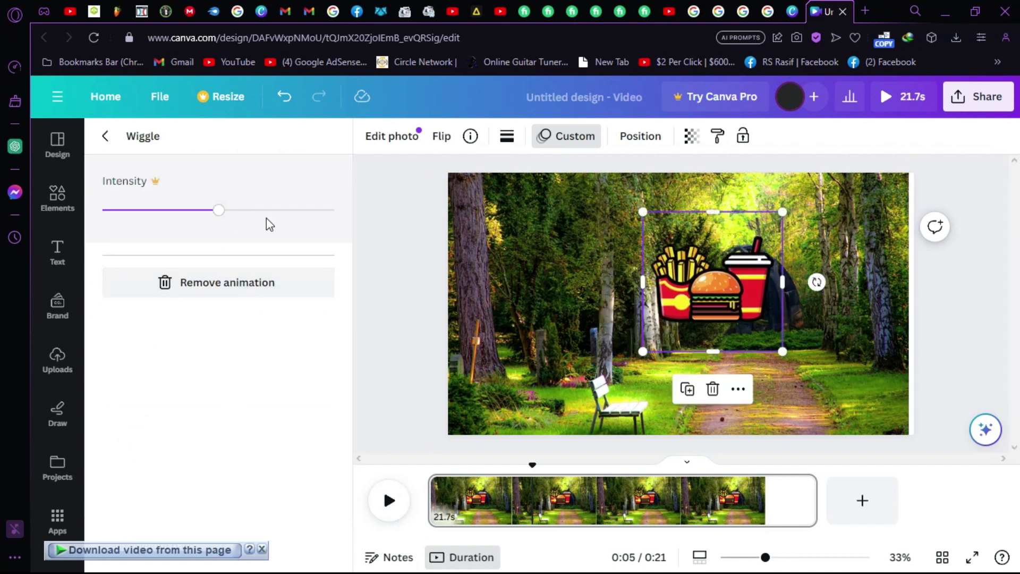
pyautogui.click(237, 212)
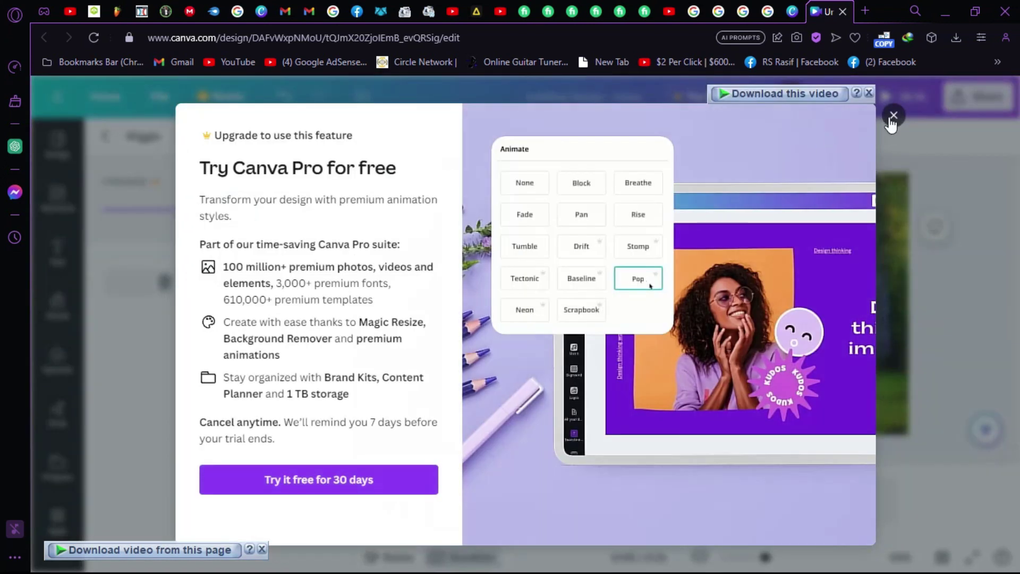
pyautogui.click(891, 118)
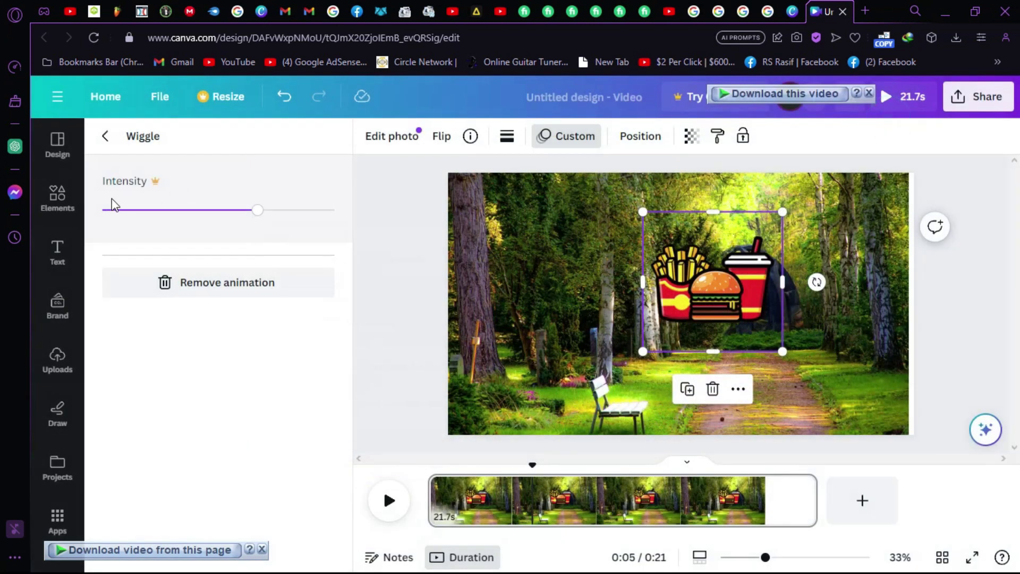
pyautogui.click(262, 291)
pyautogui.click(391, 499)
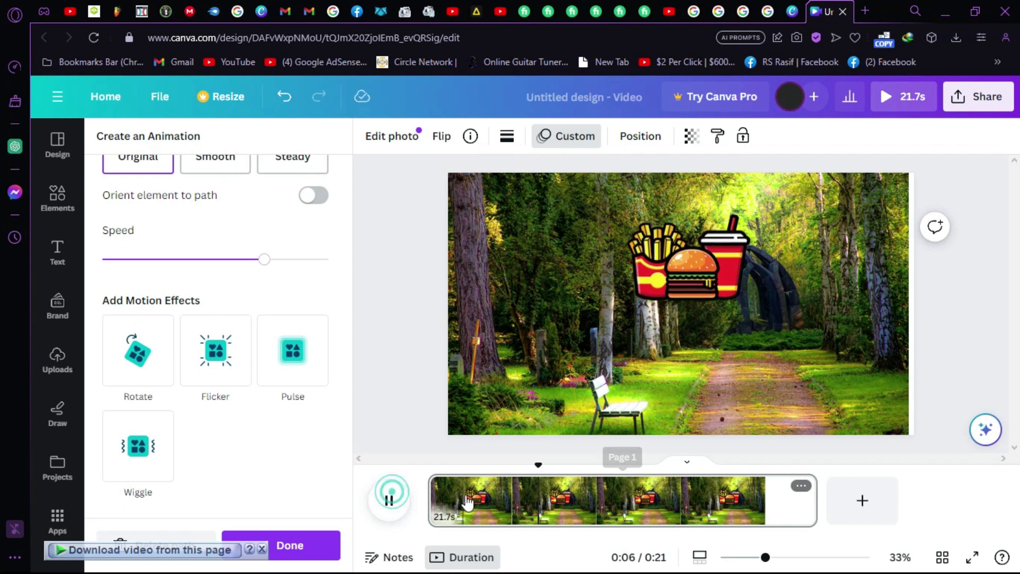
pyautogui.click(439, 496)
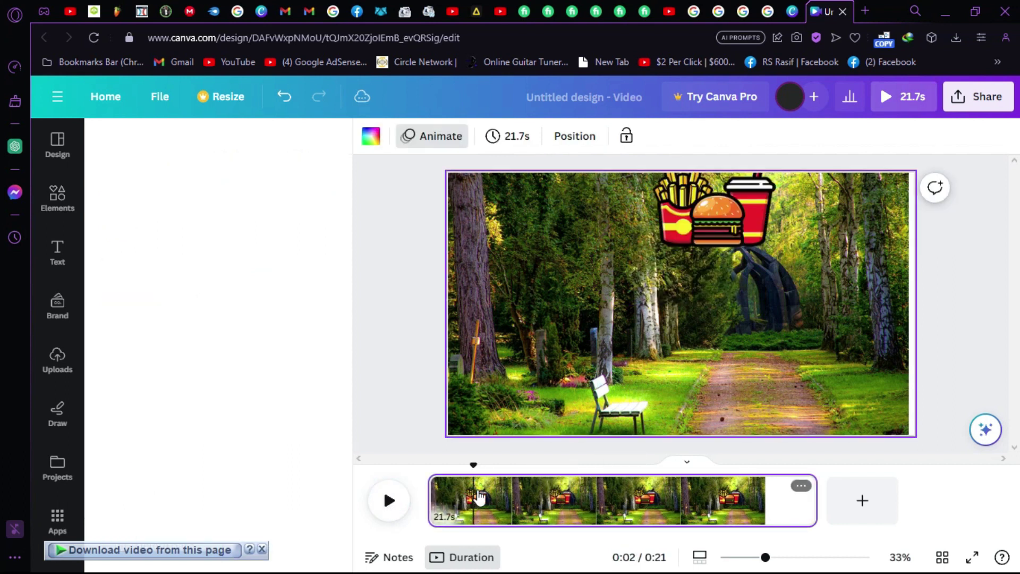
# Replay the video and stop it at three seconds
pyautogui.click(398, 500)
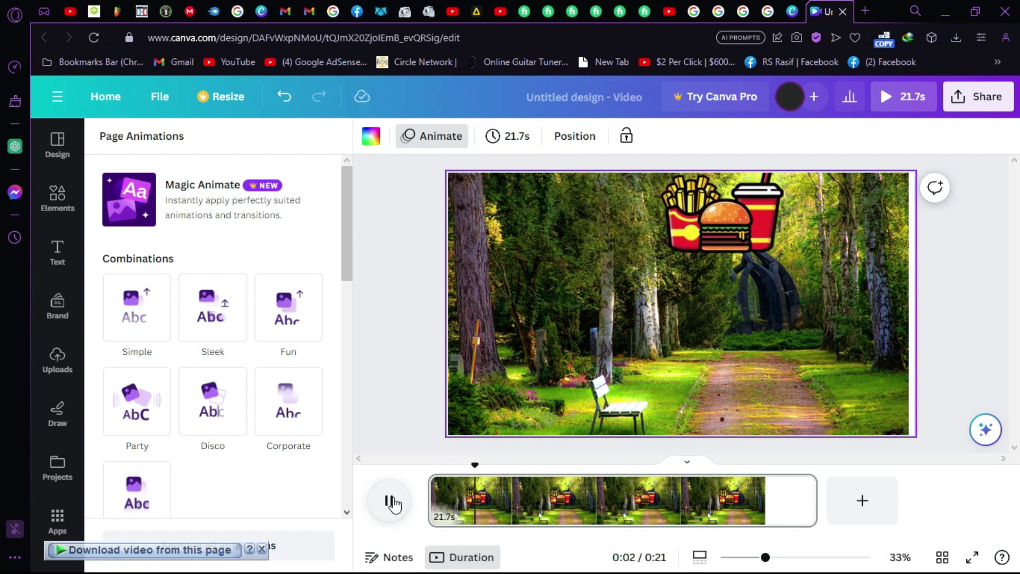
pyautogui.click(391, 503)
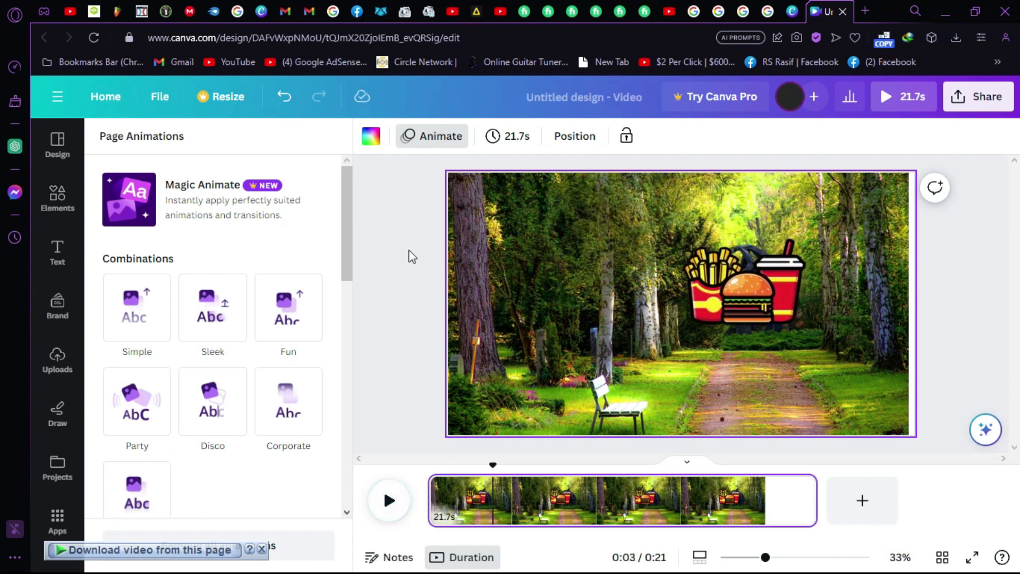
pyautogui.click(56, 251)
# Browse recently used items in the Elements library, then begin an element search
pyautogui.click(59, 197)
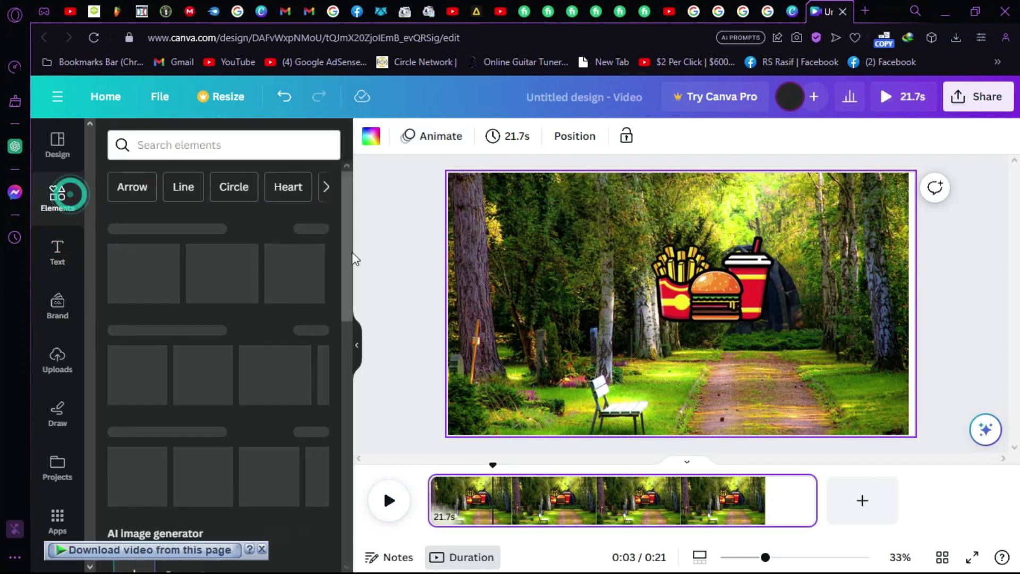
pyautogui.scroll(-2, 263, 327)
pyautogui.scroll(2, 267, 278)
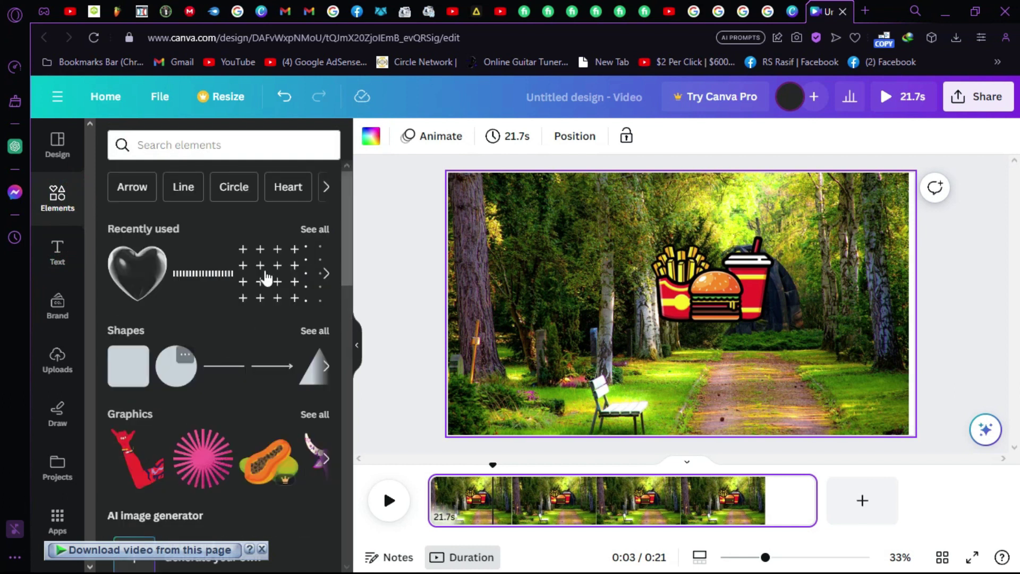
pyautogui.click(326, 274)
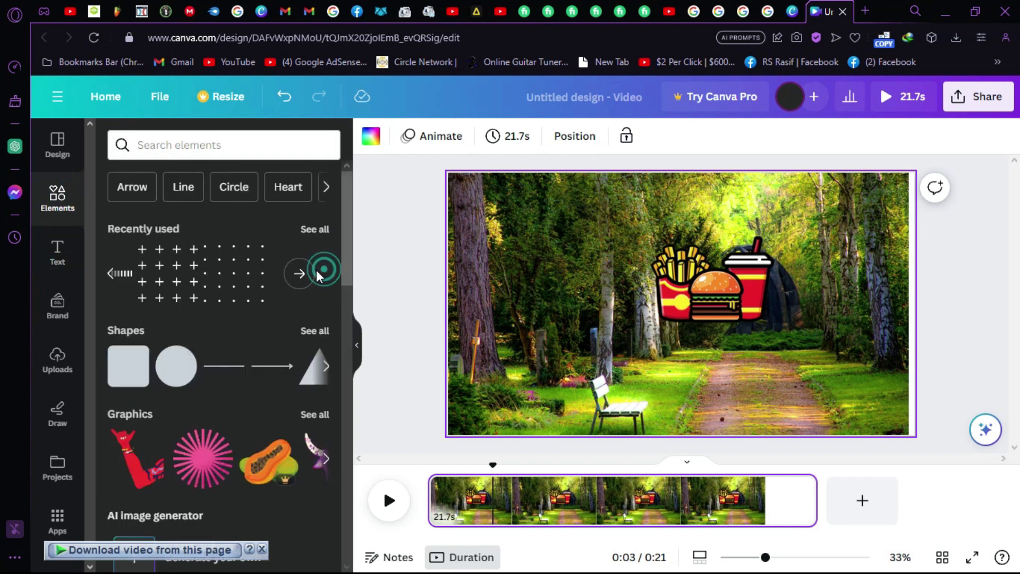
pyautogui.click(317, 231)
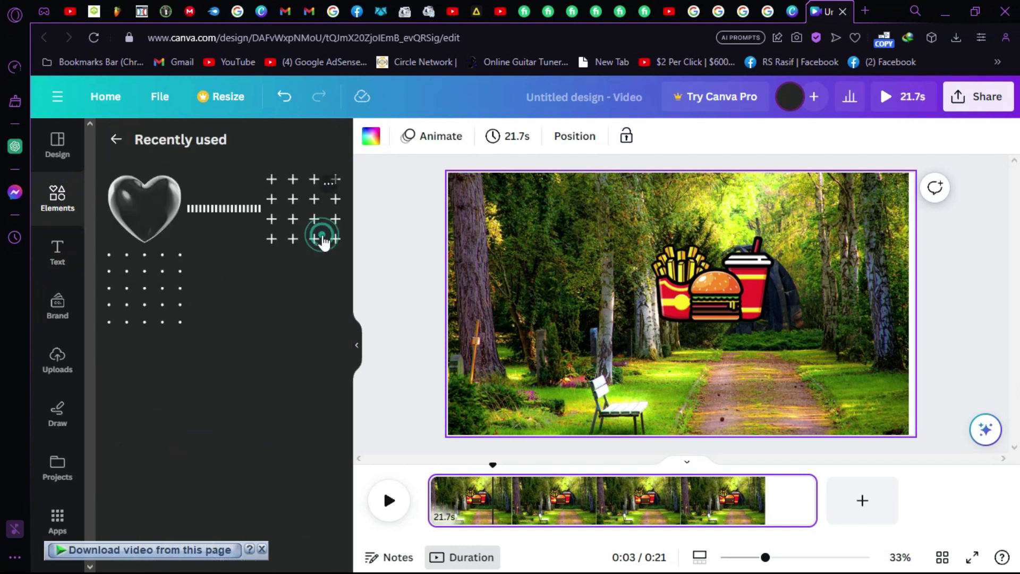
pyautogui.click(116, 140)
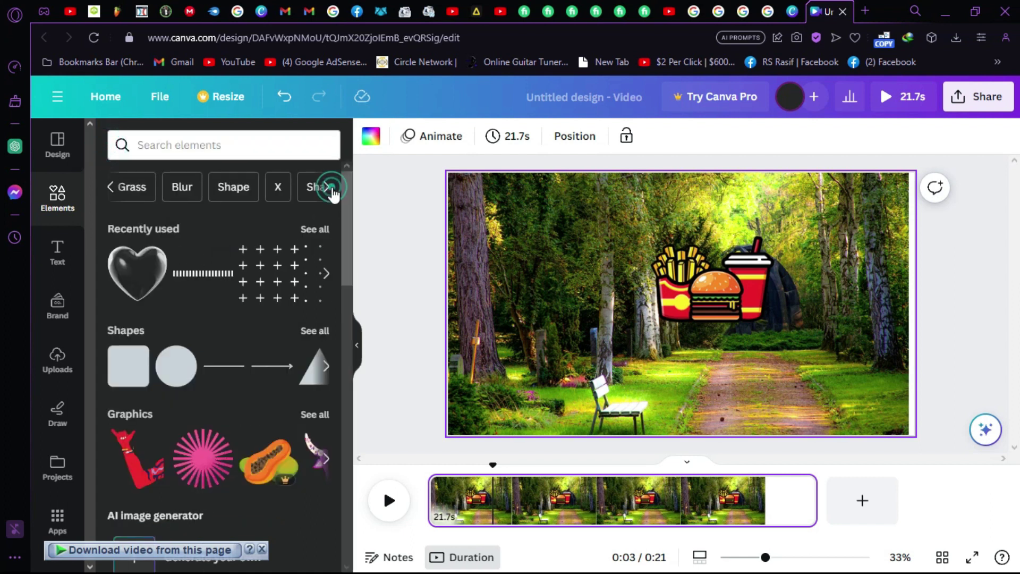
pyautogui.click(267, 159)
# Search elements for '3d objects' and add the purple 3D liquid graphic
pyautogui.write('3')
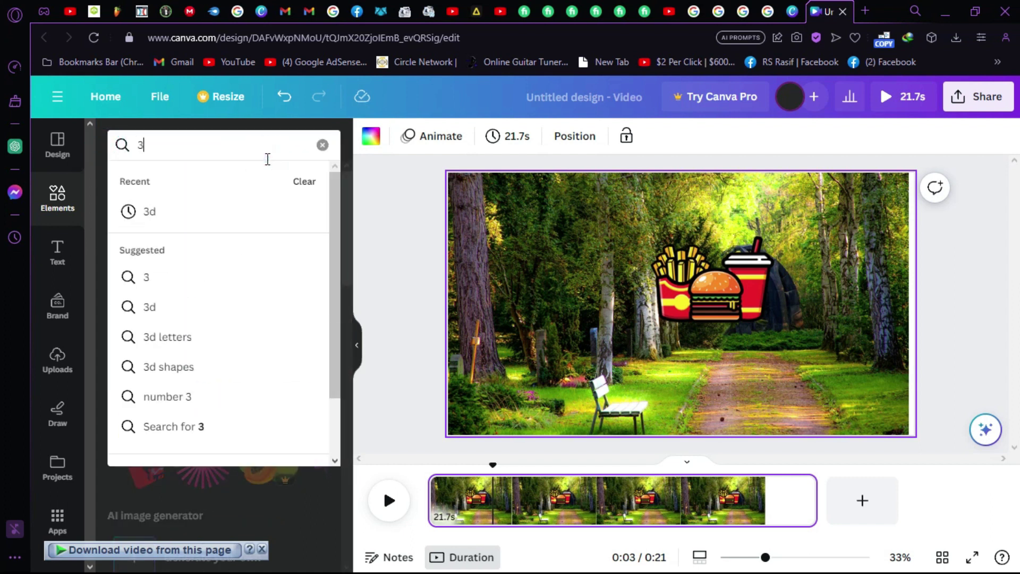
pyautogui.write('d op')
pyautogui.press('BackSpace')
pyautogui.write('bjects')
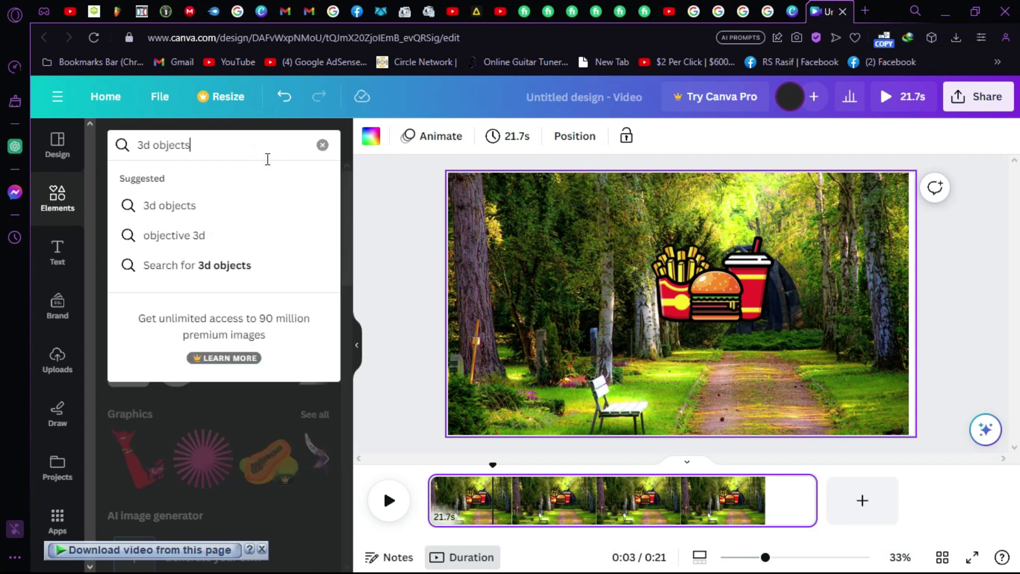
pyautogui.press('Return')
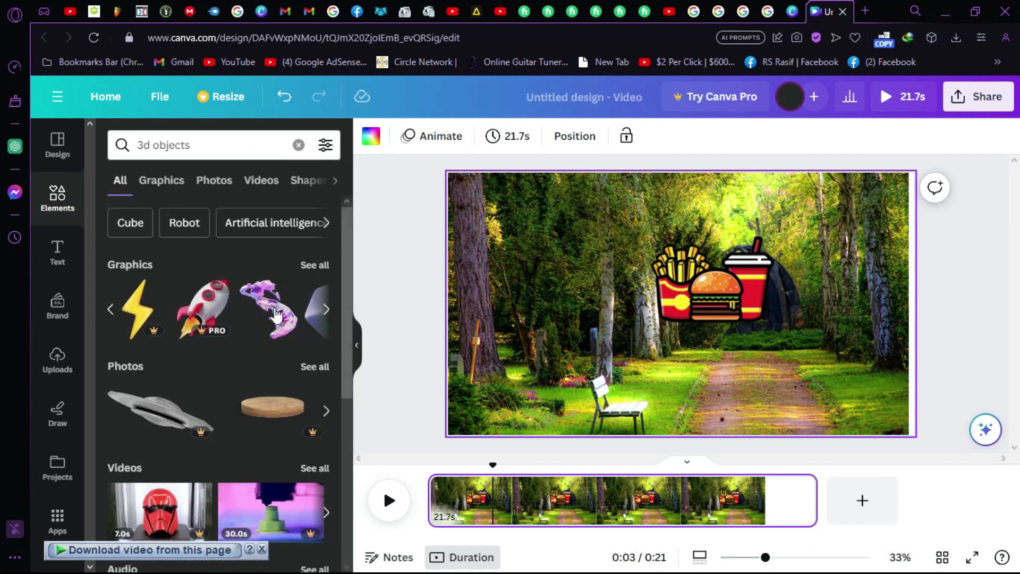
pyautogui.click(326, 319)
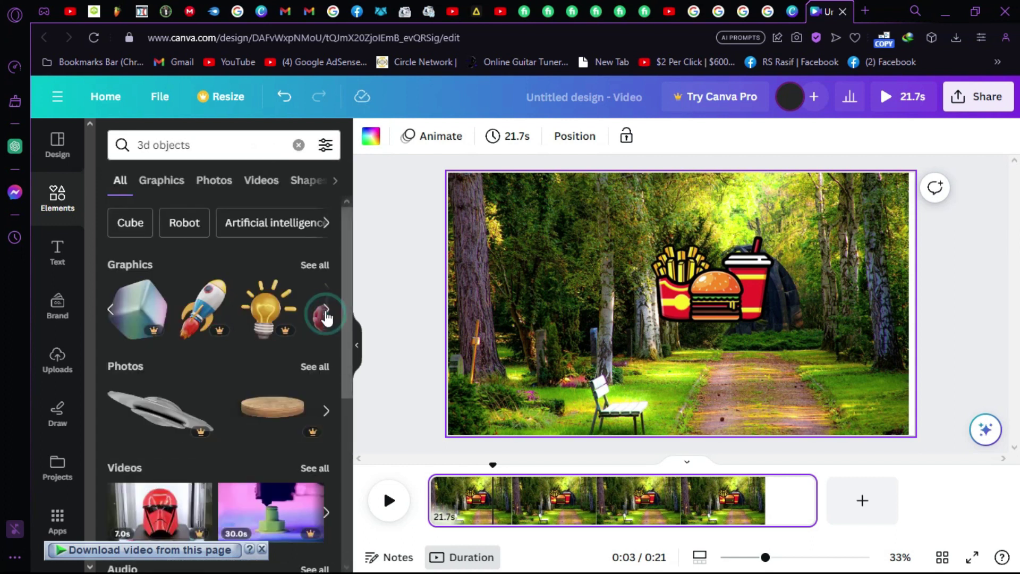
pyautogui.click(113, 318)
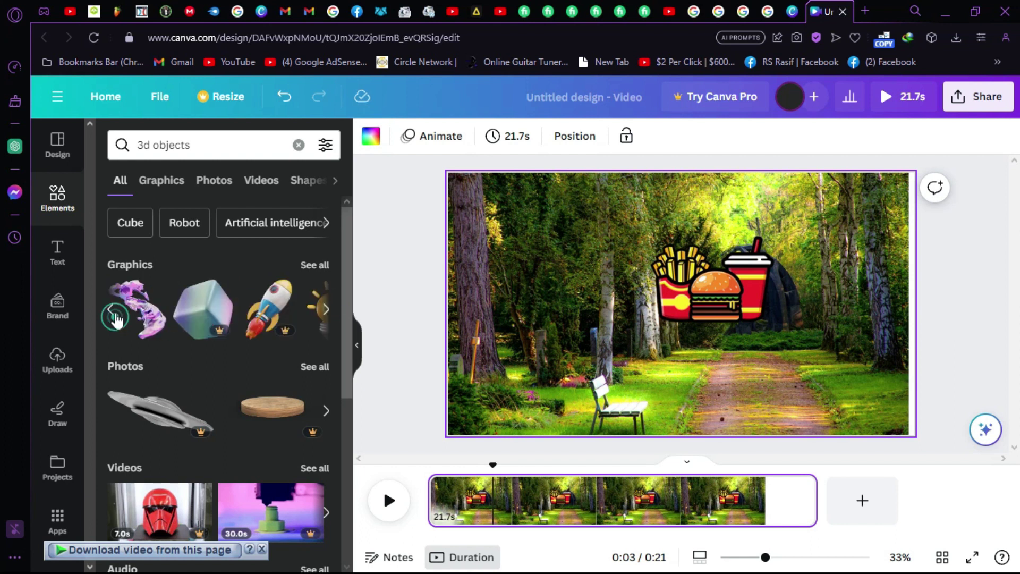
pyautogui.click(115, 320)
pyautogui.click(311, 310)
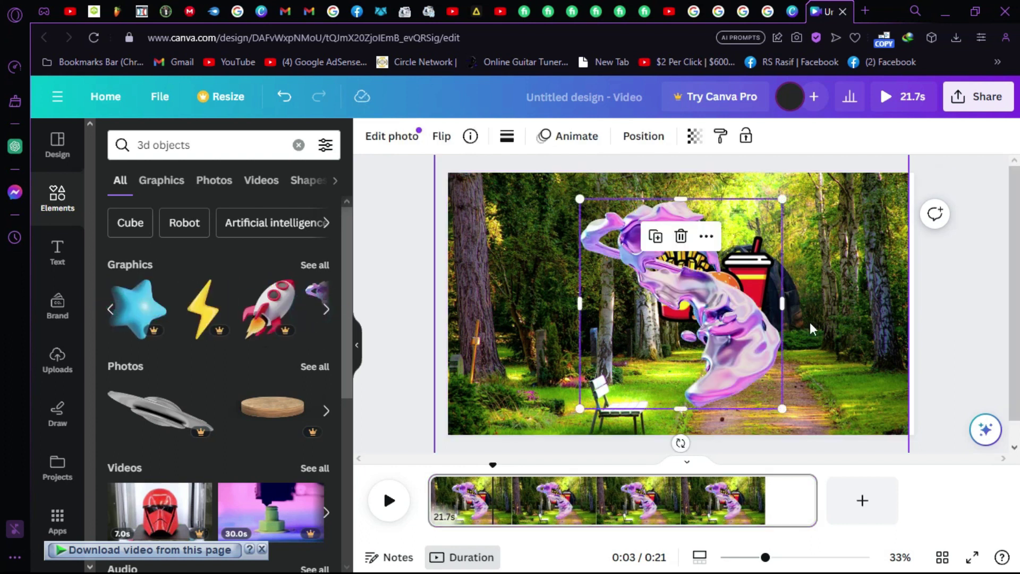
# Resize the purple 3D graphic beside the fries image, undoing the stretched width
pyautogui.moveTo(742, 372); pyautogui.dragTo(701, 324)
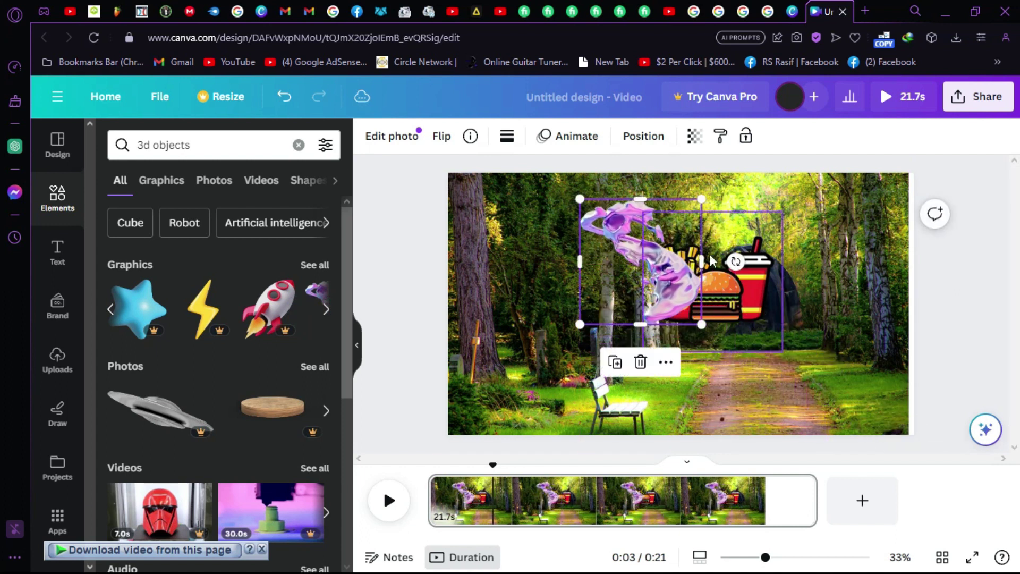
pyautogui.moveTo(701, 261); pyautogui.dragTo(762, 297)
pyautogui.hotkey('ctrl', 'z')
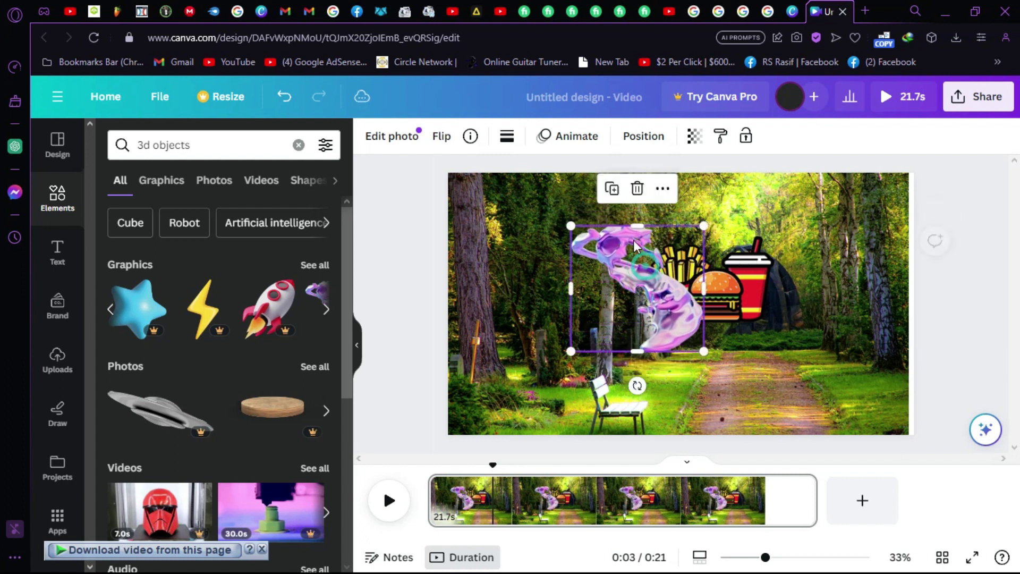
pyautogui.click(583, 137)
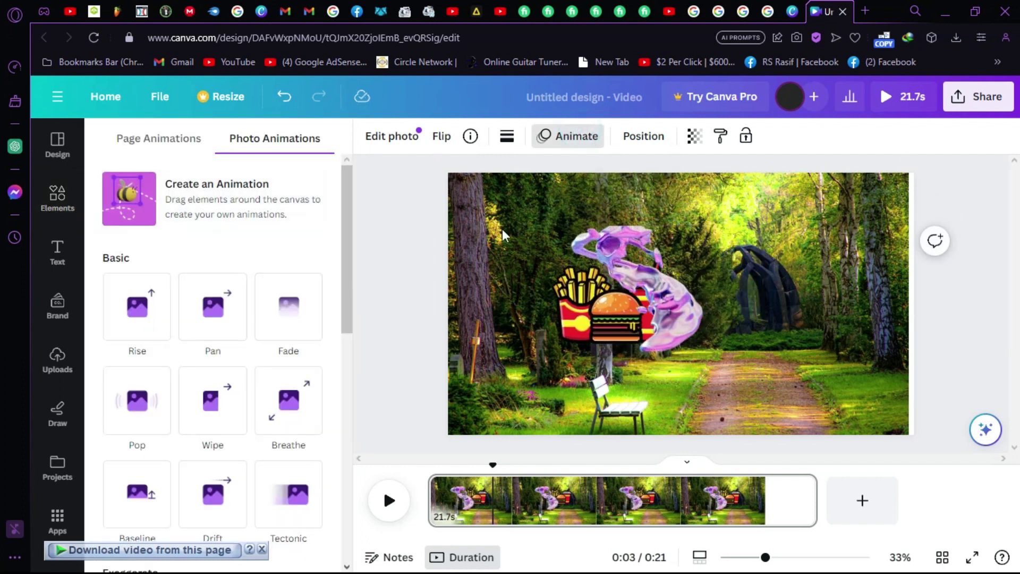
# Record a custom looping motion path that carries the purple 3D graphic around the forest scene
pyautogui.click(223, 212)
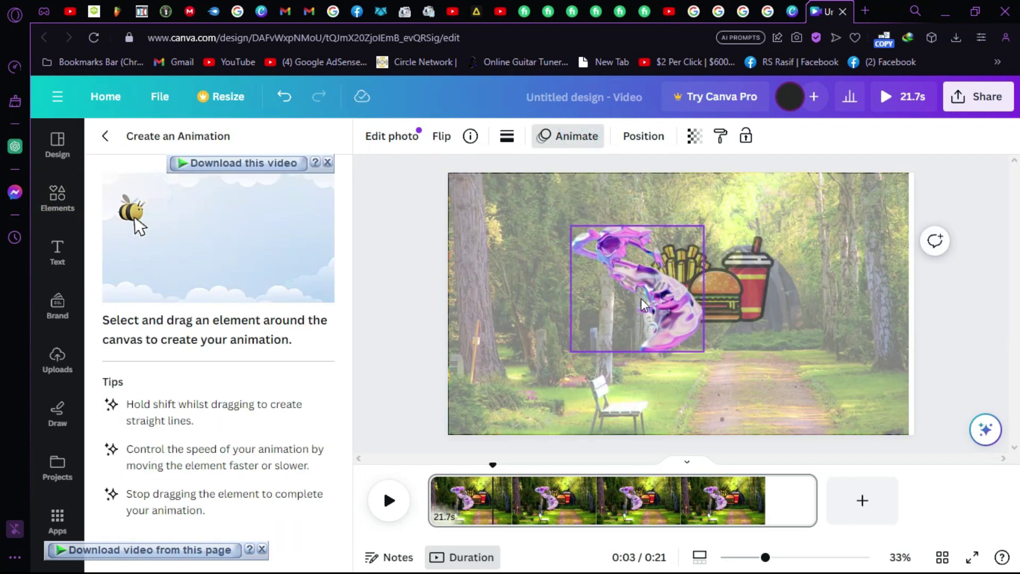
pyautogui.moveTo(623, 302)
pyautogui.mouseDown()
pyautogui.moveTo(619, 244)
pyautogui.moveTo(512, 260)
pyautogui.moveTo(504, 340)
pyautogui.moveTo(684, 388)
pyautogui.moveTo(876, 340)
pyautogui.moveTo(812, 271)
pyautogui.moveTo(743, 234)
pyautogui.mouseUp()
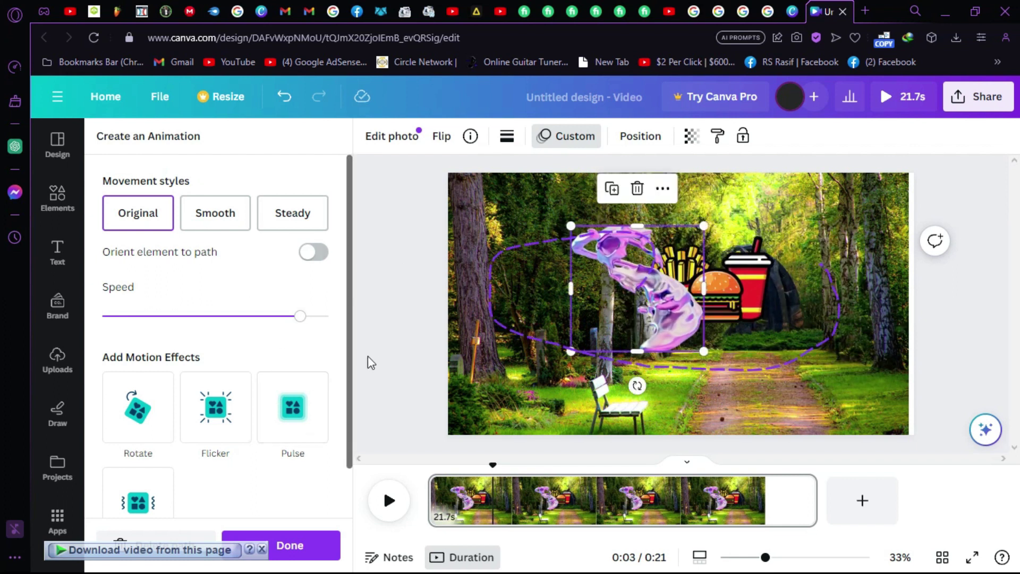
pyautogui.scroll(-2, 266, 420)
pyautogui.scroll(2, 311, 348)
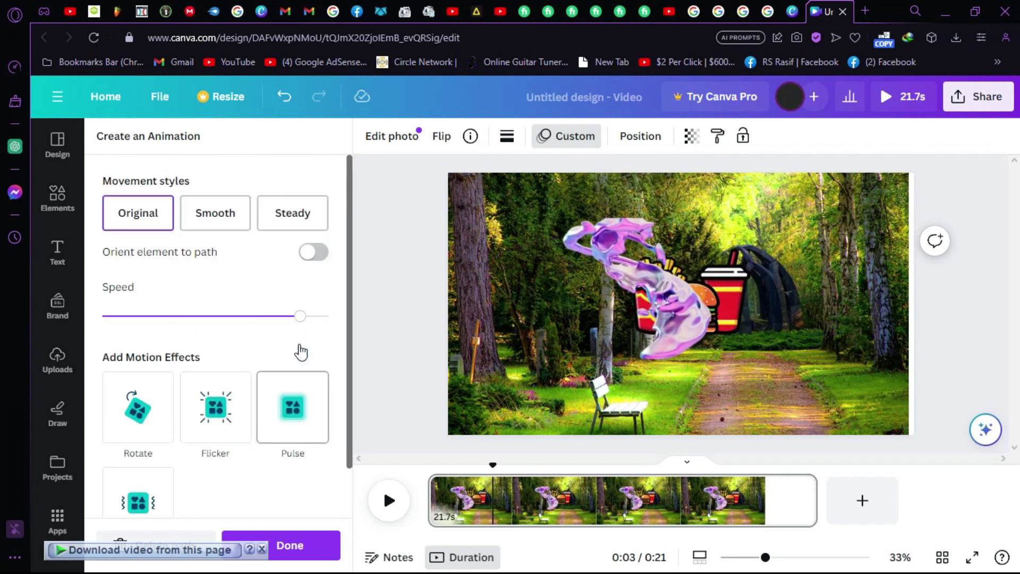
pyautogui.click(55, 196)
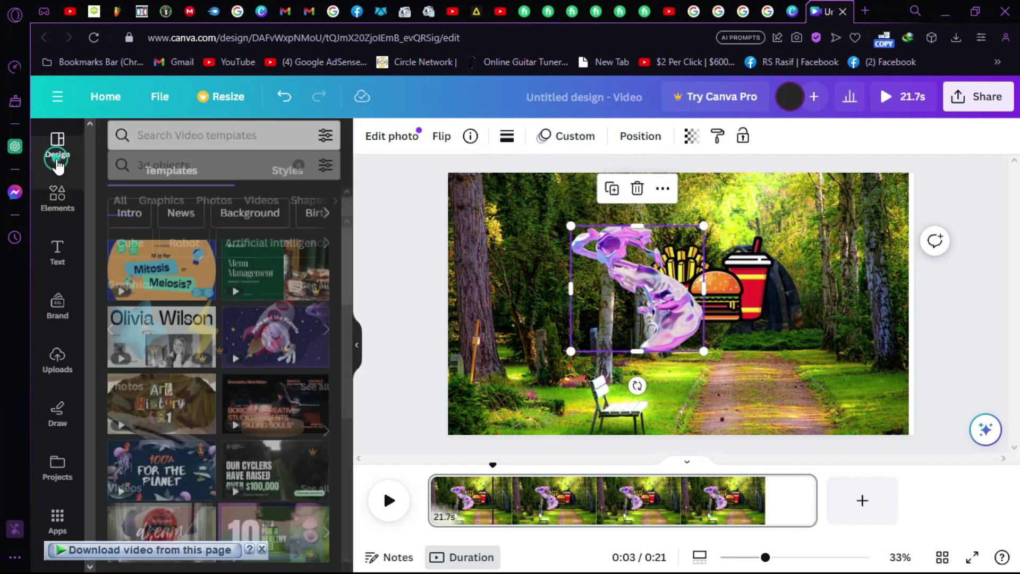
# Browse the 3d objects result types, then change the Elements search to '3d person'
pyautogui.scroll(-5, 236, 292)
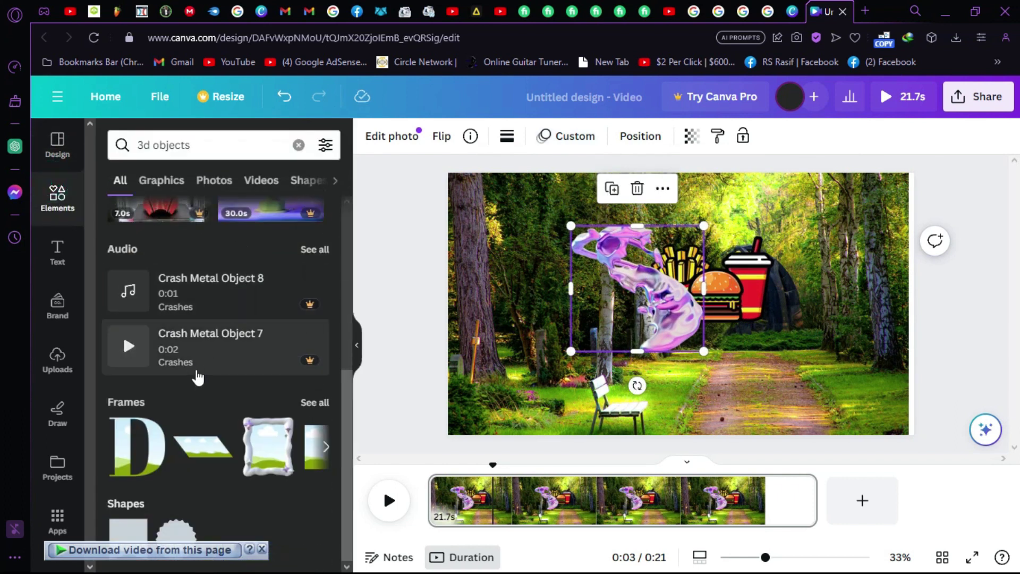
pyautogui.scroll(5, 223, 356)
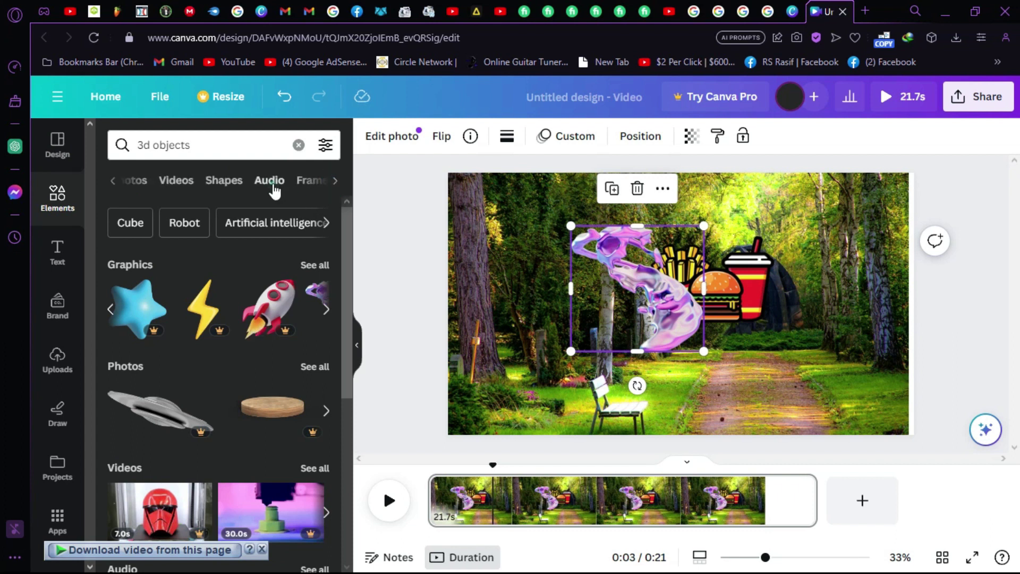
pyautogui.click(274, 190)
pyautogui.click(184, 191)
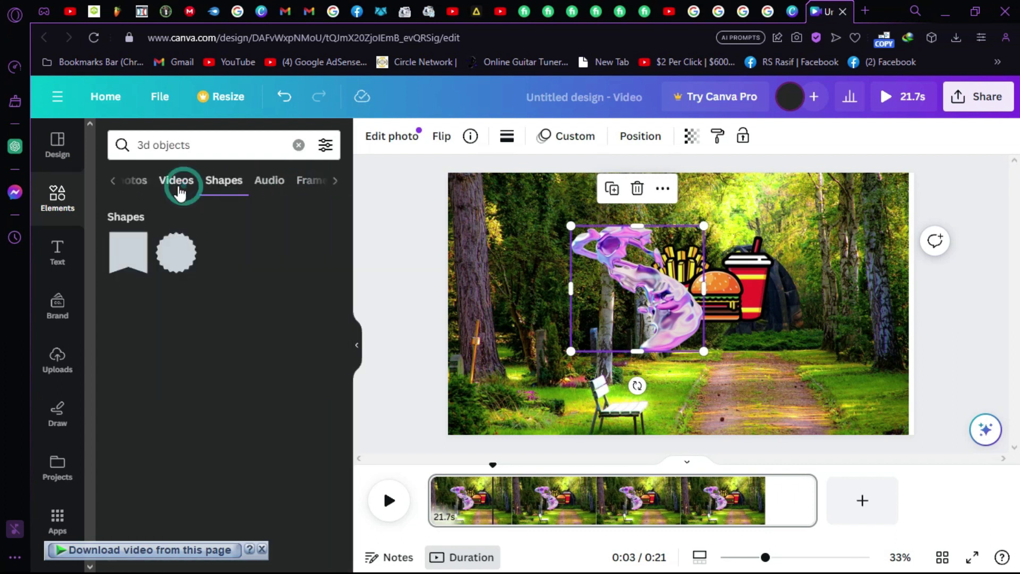
pyautogui.click(176, 183)
pyautogui.click(176, 187)
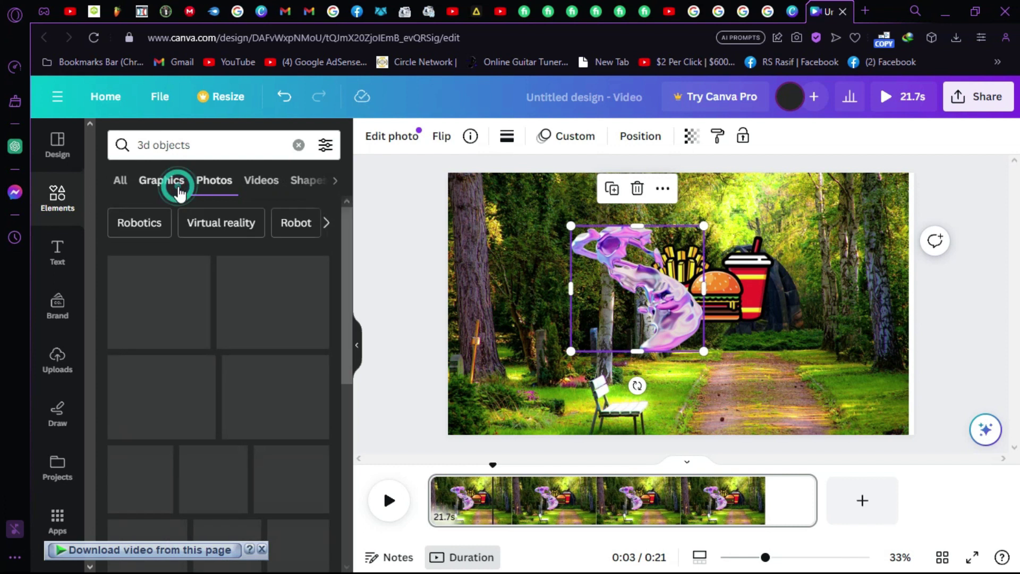
pyautogui.click(127, 189)
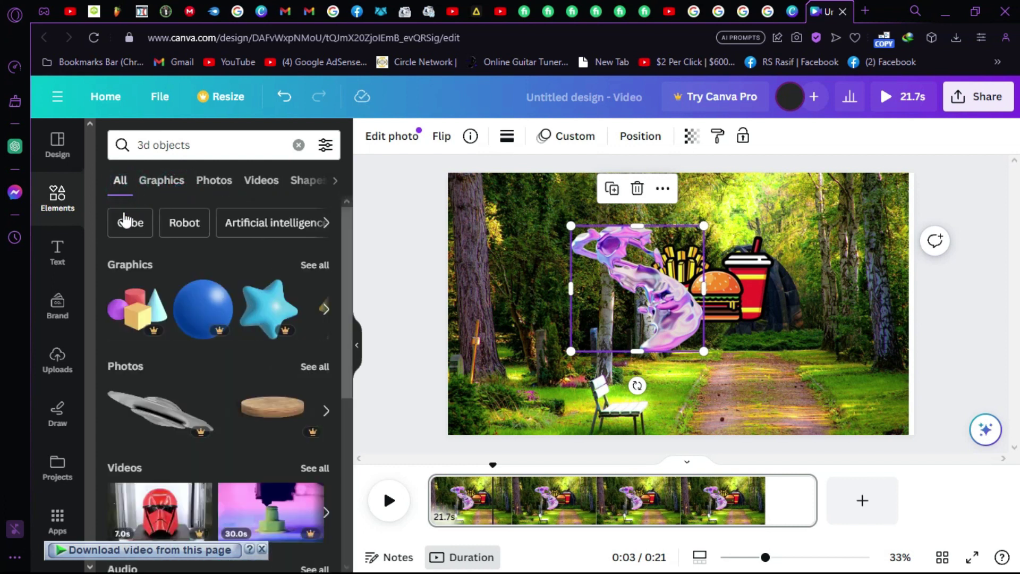
pyautogui.scroll(-5, 173, 435)
pyautogui.click(224, 151)
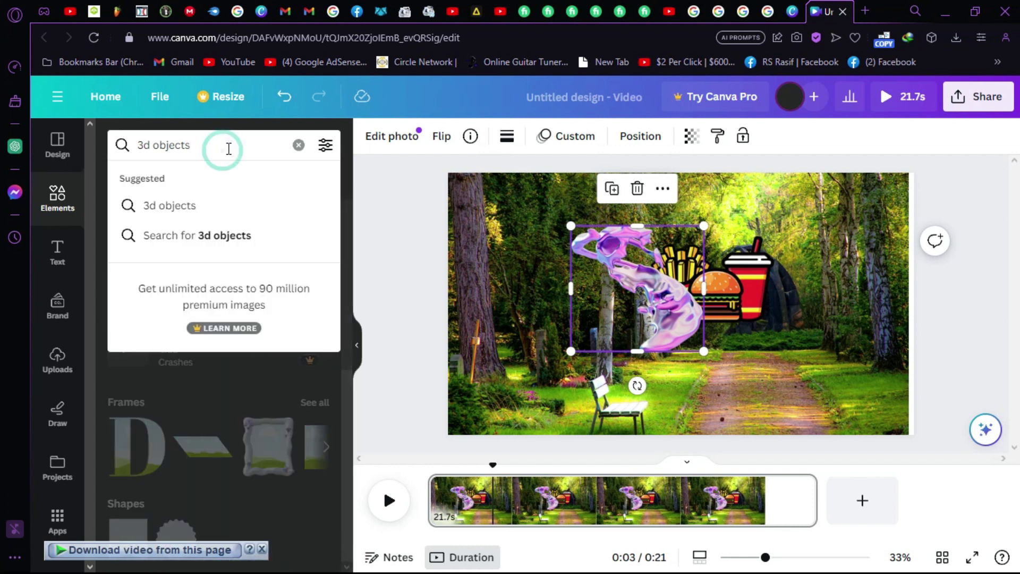
pyautogui.press('BackSpace')
pyautogui.press('BackSpace')
pyautogui.press('BackSpace')
pyautogui.press('BackSpace')
pyautogui.press('BackSpace')
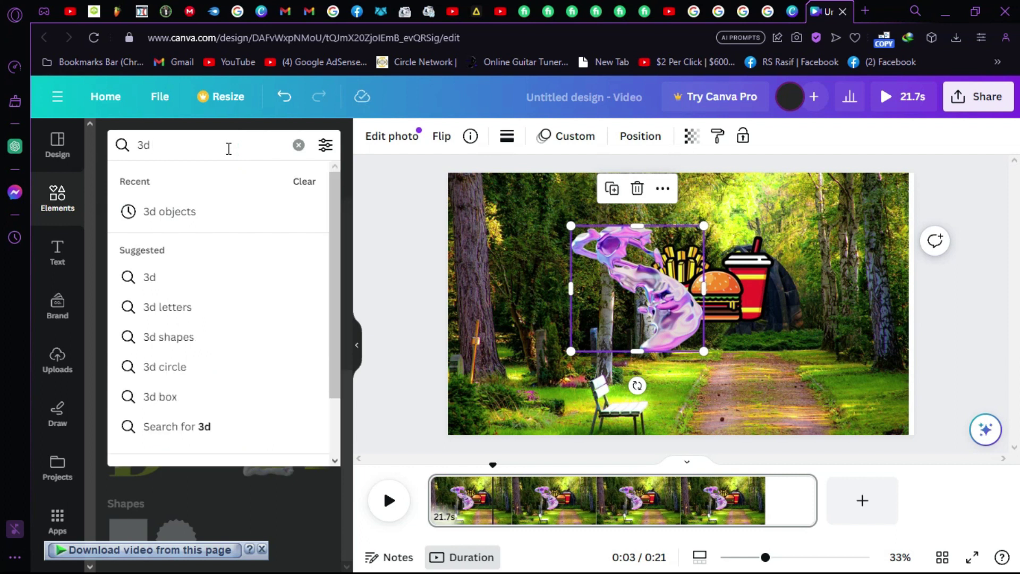
pyautogui.write('person')
pyautogui.press('Return')
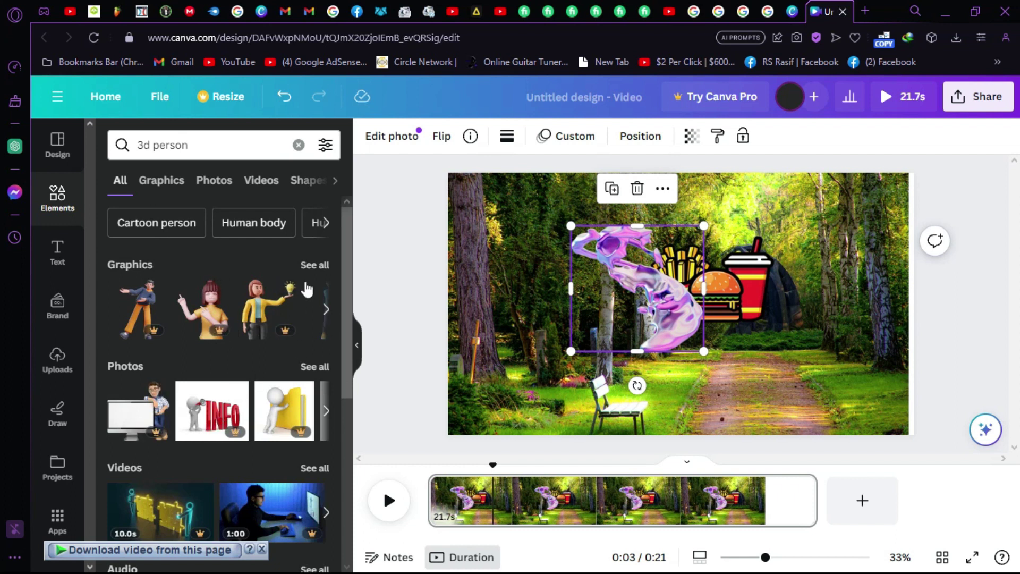
# Add the 3D woman-on-beanbag graphic, shrink it and place it at the lower left
pyautogui.click(325, 311)
pyautogui.click(326, 313)
pyautogui.click(325, 316)
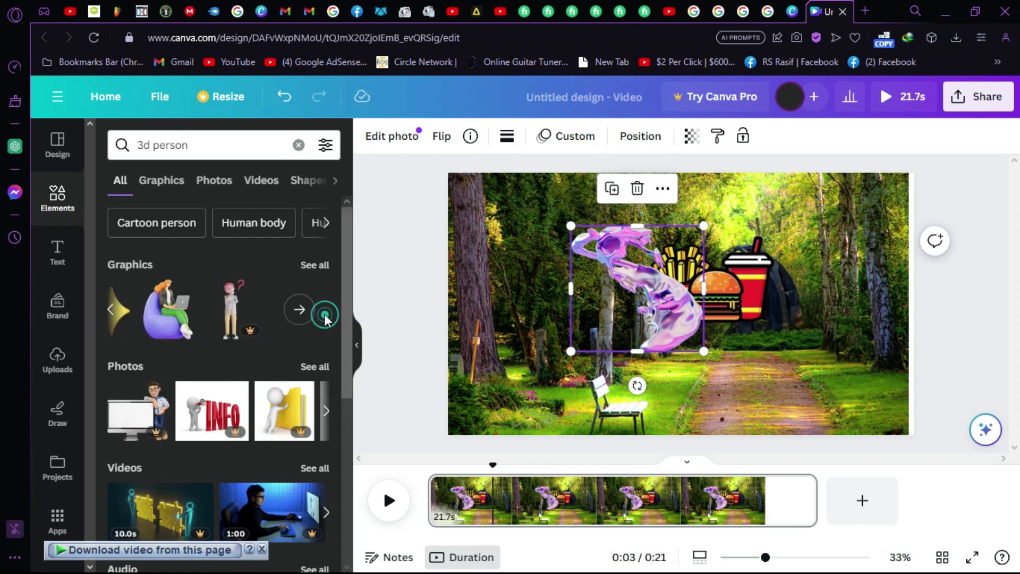
pyautogui.moveTo(168, 325); pyautogui.dragTo(200, 323)
pyautogui.click(180, 318)
pyautogui.moveTo(757, 322); pyautogui.dragTo(647, 348)
pyautogui.moveTo(660, 227); pyautogui.dragTo(617, 275)
pyautogui.moveTo(555, 388); pyautogui.dragTo(612, 399)
# Move the purple 3D graphic to the upper right and reselect the beanbag person
pyautogui.moveTo(586, 348); pyautogui.dragTo(777, 341)
pyautogui.click(574, 383)
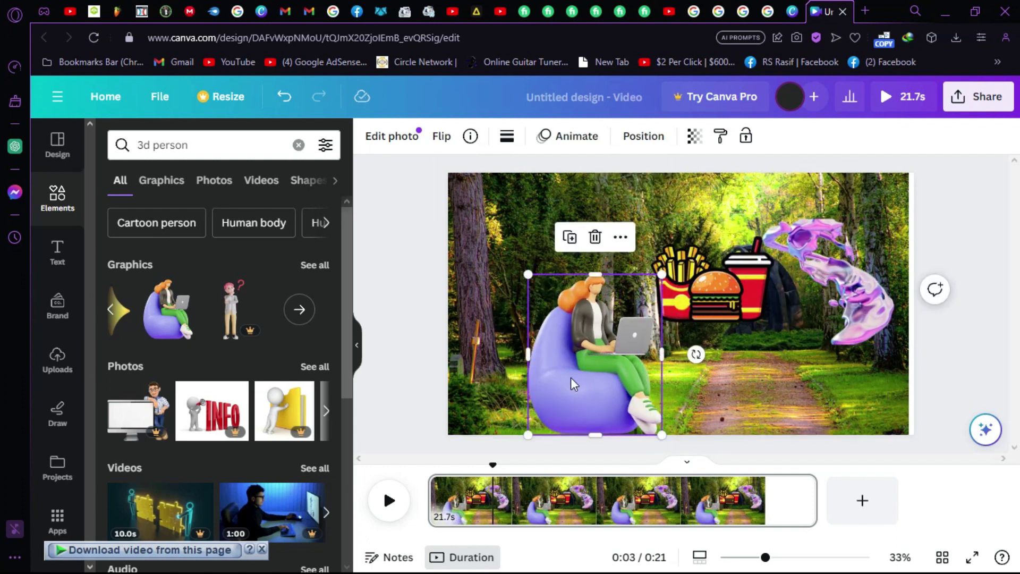
pyautogui.click(565, 136)
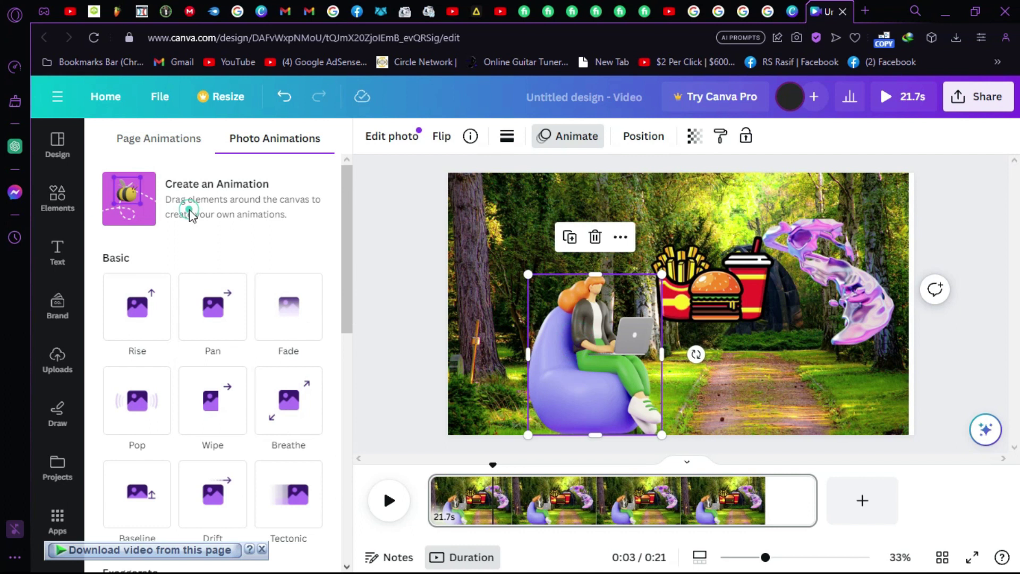
# Try expanding the beanbag person image in crop mode, then dismiss the upgrade offer
pyautogui.doubleClick(569, 391)
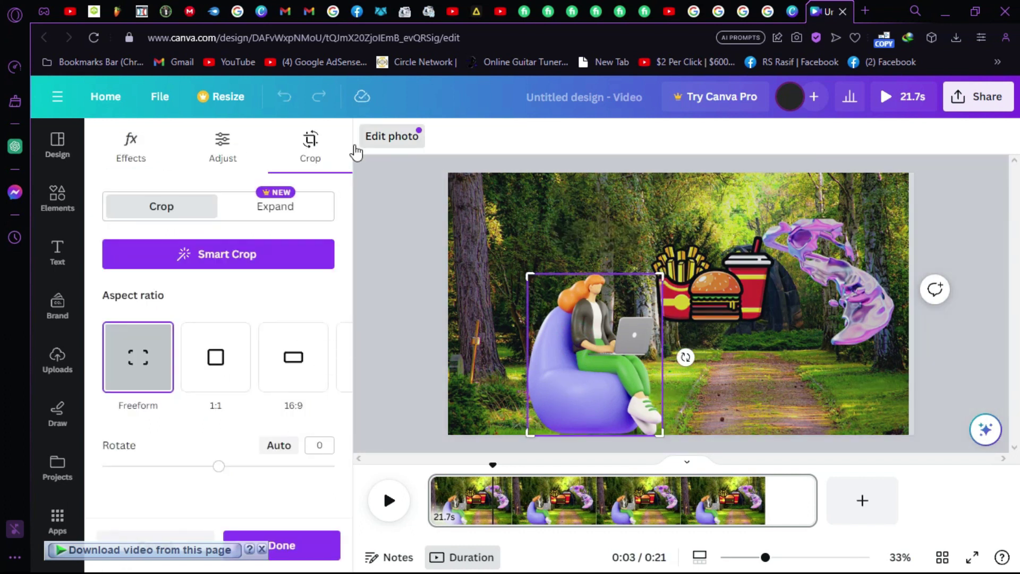
pyautogui.click(275, 215)
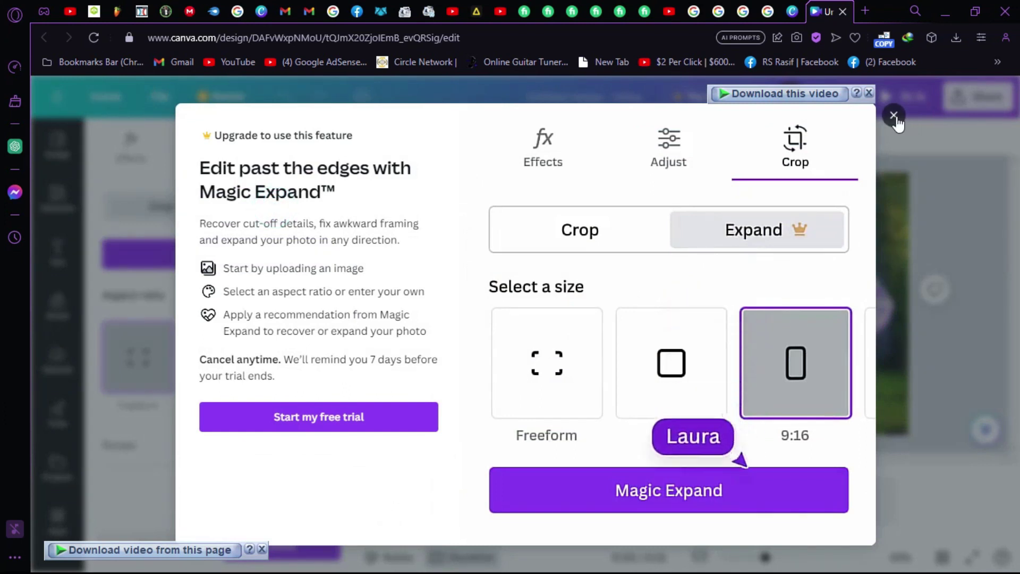
pyautogui.click(101, 307)
pyautogui.click(59, 199)
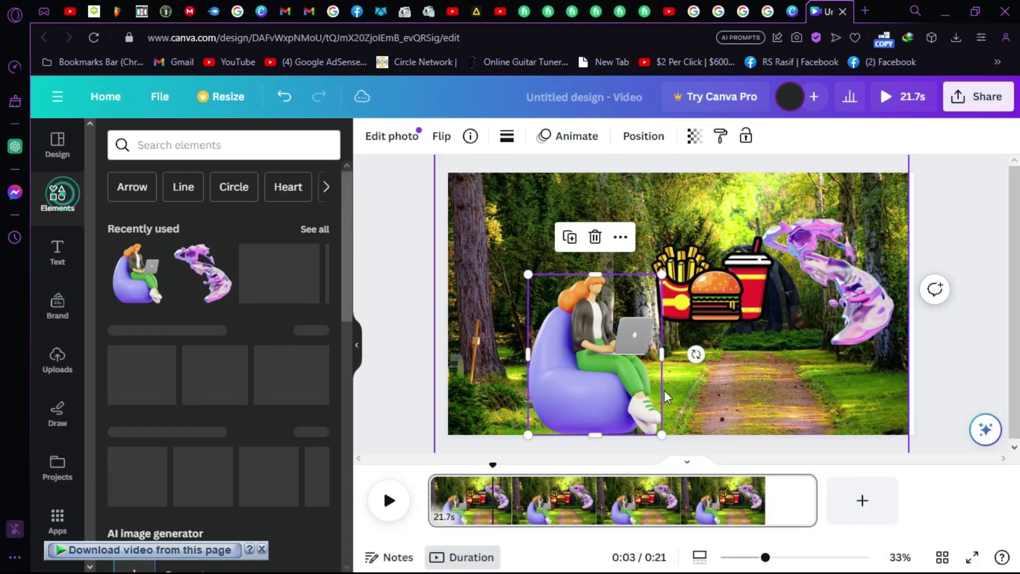
pyautogui.click(552, 366)
# Give the woman on the beanbag a Wiggle motion effect at lower intensity
pyautogui.click(564, 137)
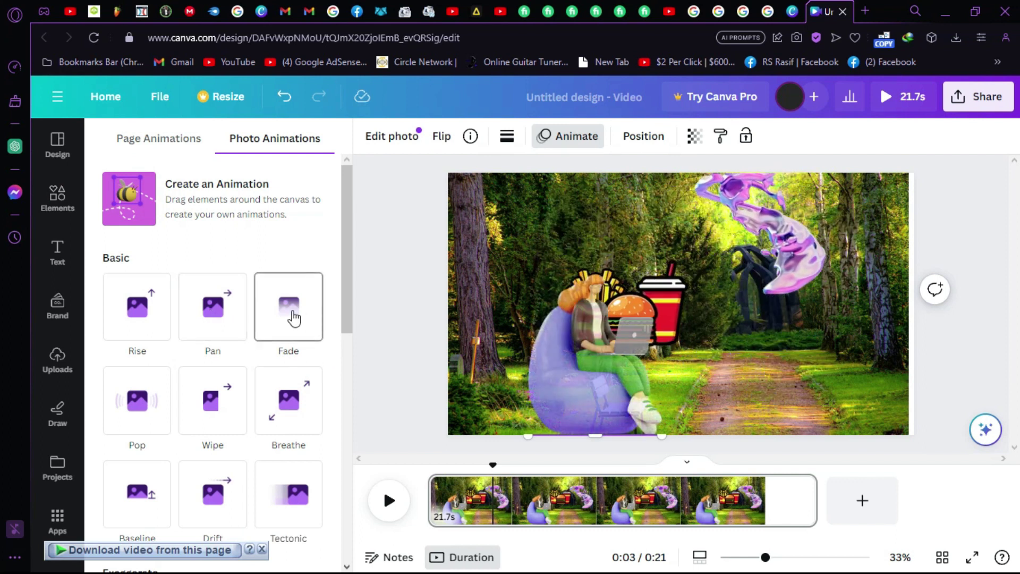
pyautogui.scroll(-10, 286, 361)
pyautogui.scroll(-2, 287, 395)
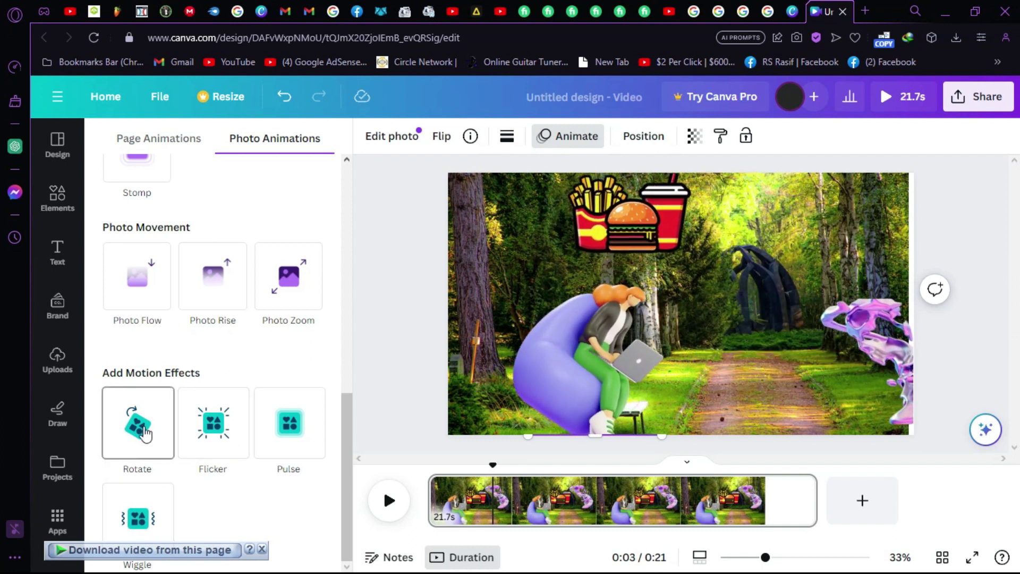
pyautogui.click(139, 511)
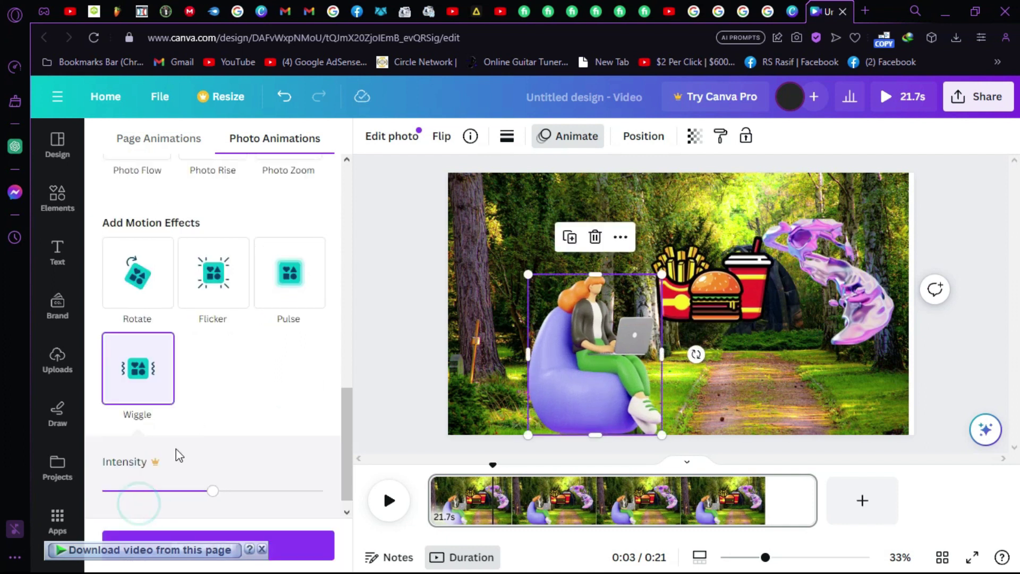
pyautogui.click(143, 489)
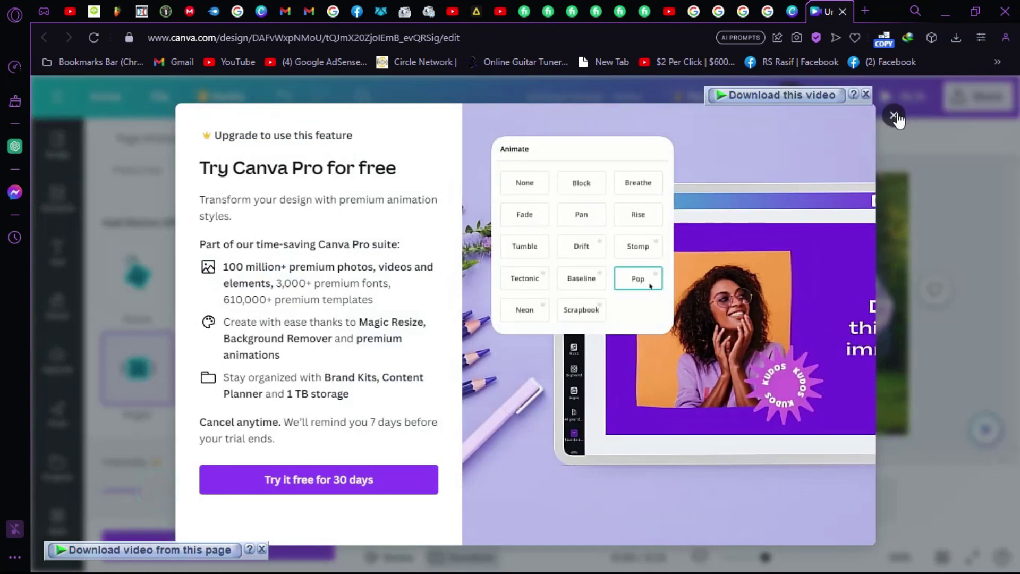
pyautogui.press('Escape')
# Preview the animations in playback, then pause and reselect the woman
pyautogui.click(389, 500)
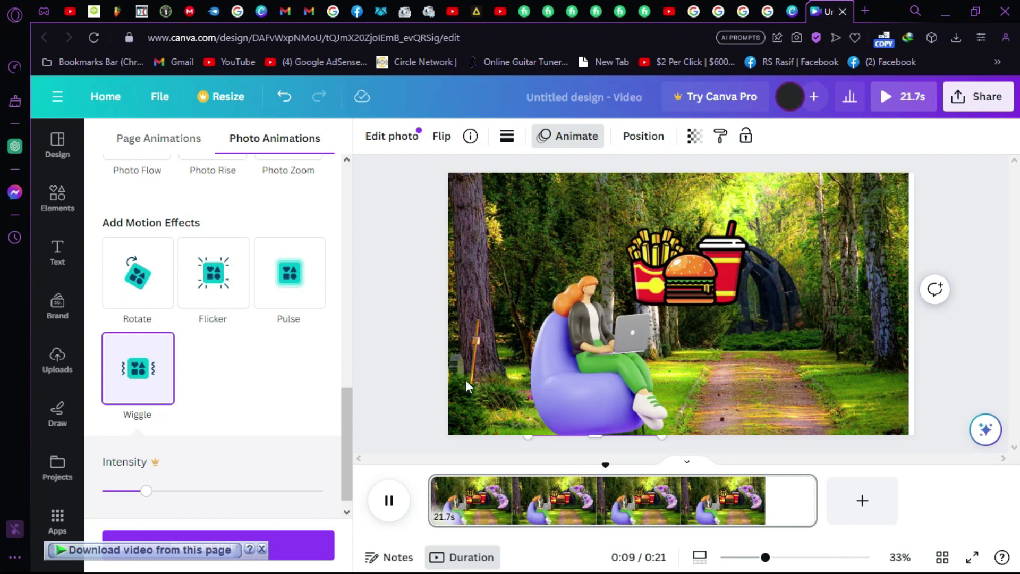
pyautogui.click(263, 549)
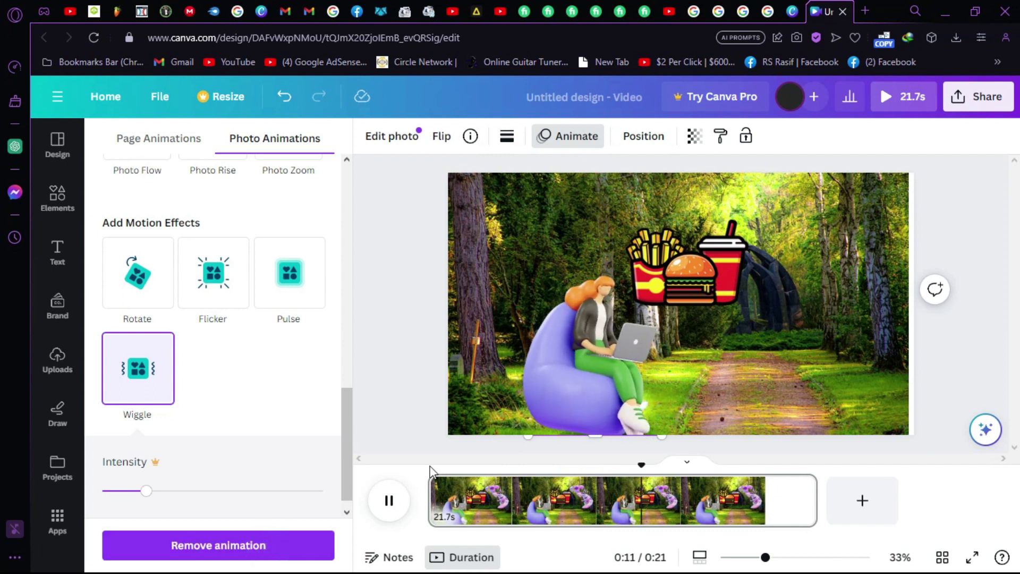
pyautogui.click(389, 500)
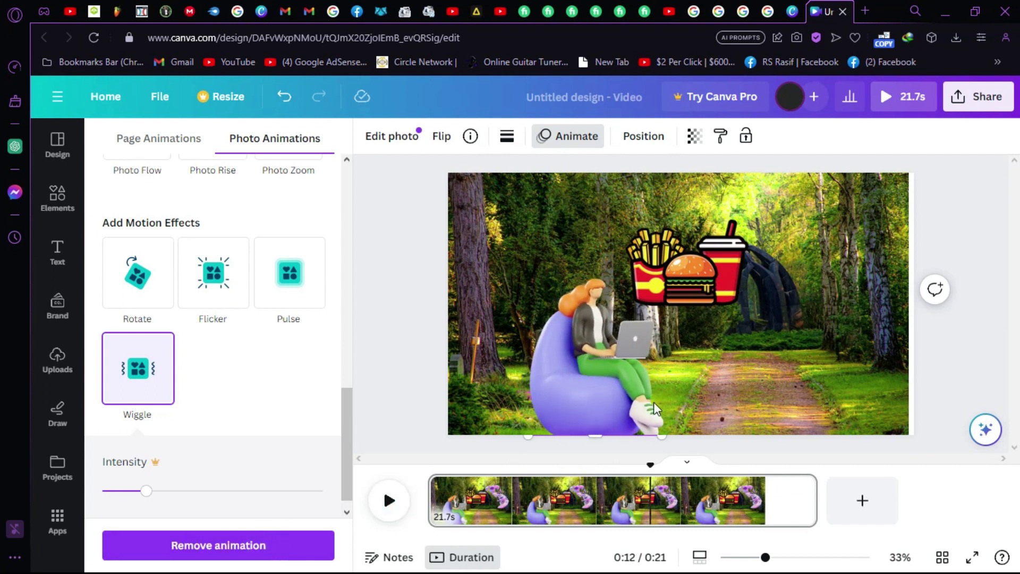
pyautogui.click(582, 399)
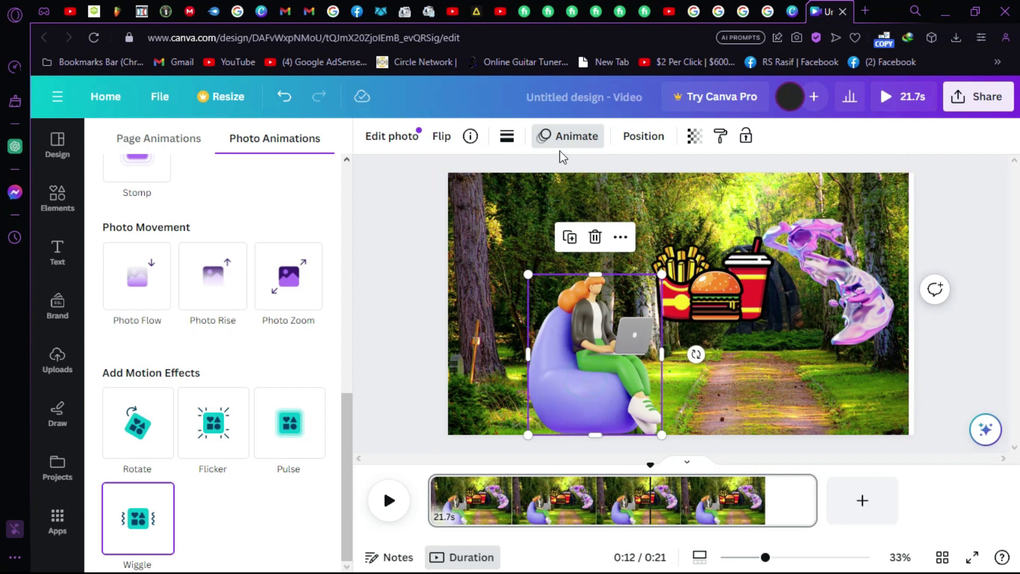
pyautogui.click(550, 143)
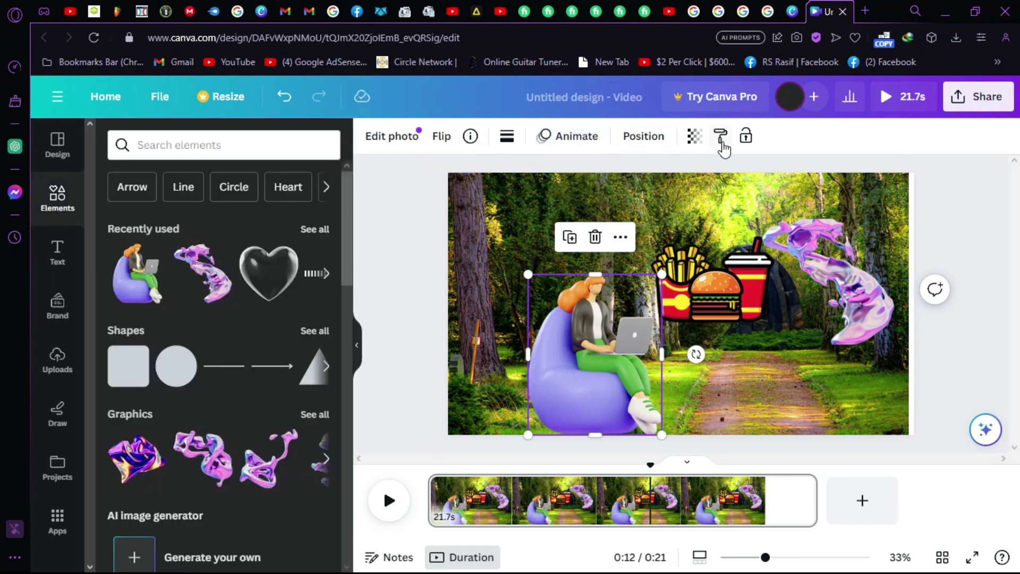
pyautogui.click(583, 139)
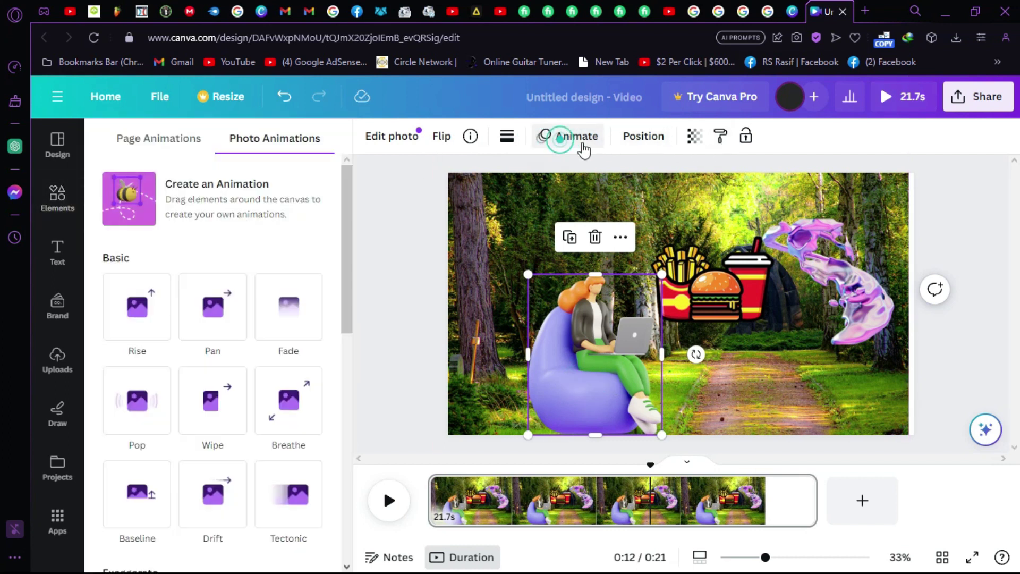
# Record a custom looping motion path for the woman on the beanbag across the forest scene
pyautogui.click(215, 201)
pyautogui.moveTo(576, 388)
pyautogui.mouseDown()
pyautogui.moveTo(539, 364)
pyautogui.moveTo(527, 341)
pyautogui.moveTo(531, 299)
pyautogui.moveTo(577, 279)
pyautogui.moveTo(612, 307)
pyautogui.moveTo(602, 361)
pyautogui.moveTo(558, 388)
pyautogui.mouseUp()
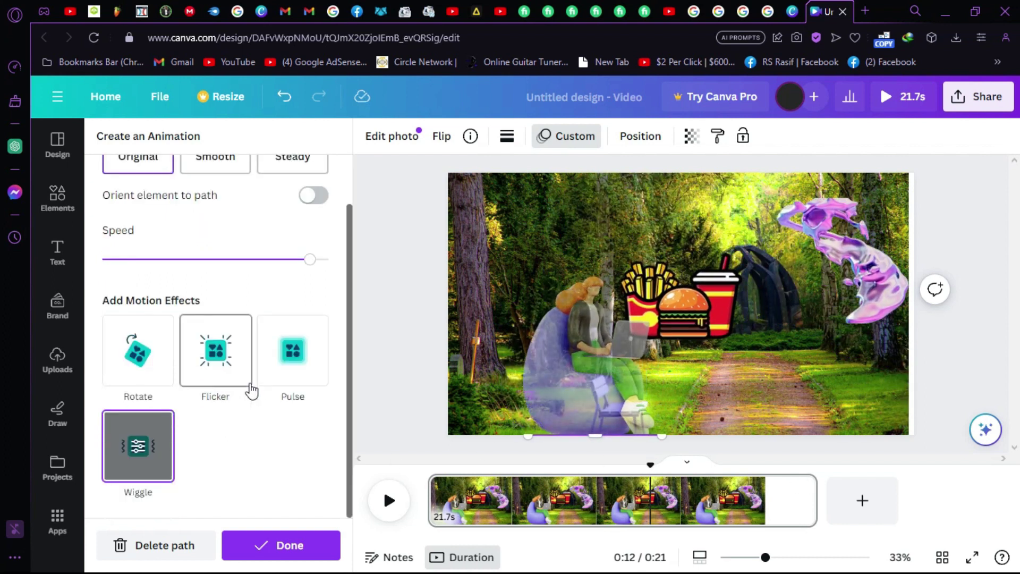
pyautogui.click(59, 249)
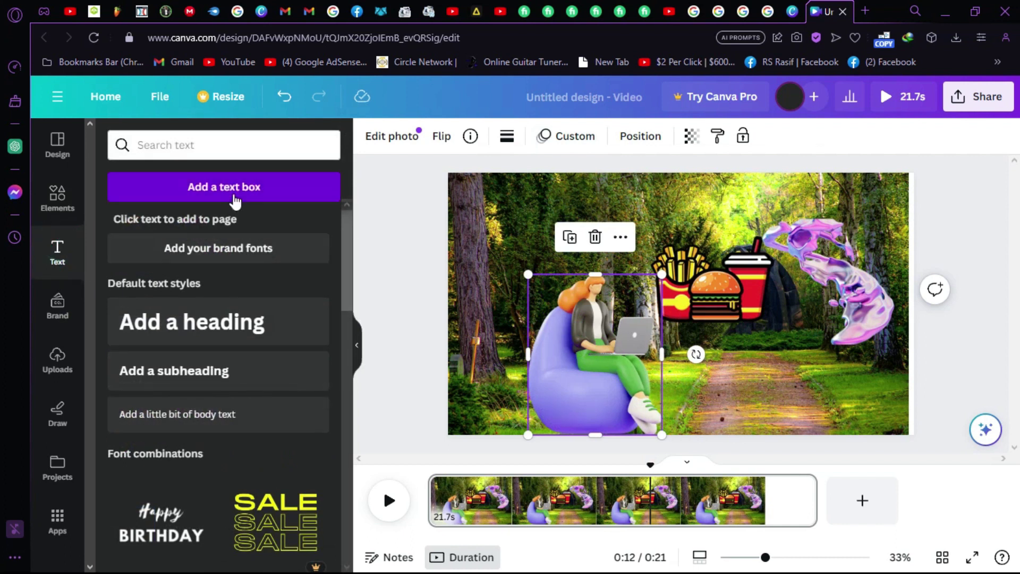
# Add the Happy Birthday text combination to the design, dismissing the Pro offer
pyautogui.click(272, 520)
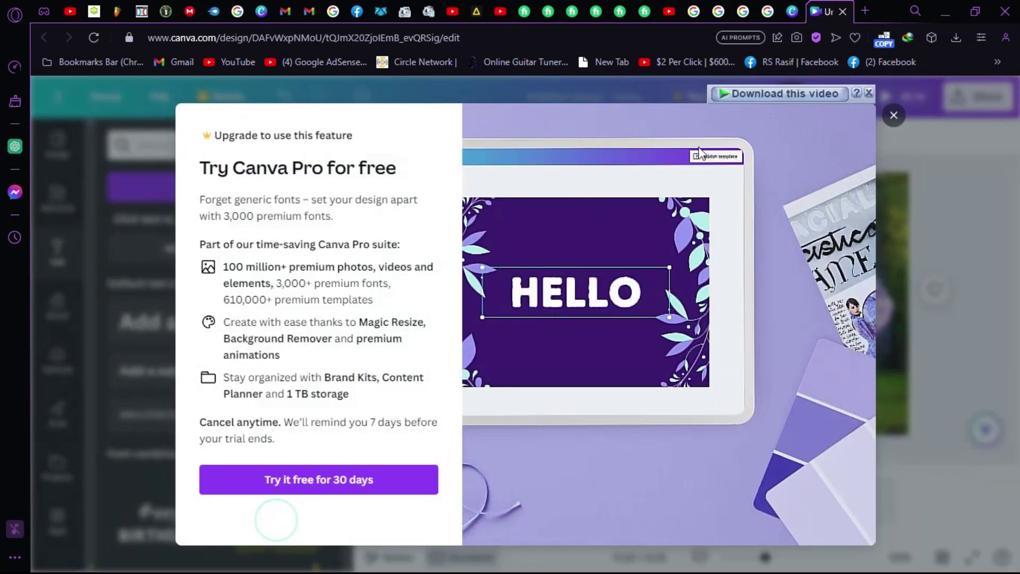
pyautogui.click(892, 115)
pyautogui.scroll(-5, 218, 383)
pyautogui.scroll(3, 219, 383)
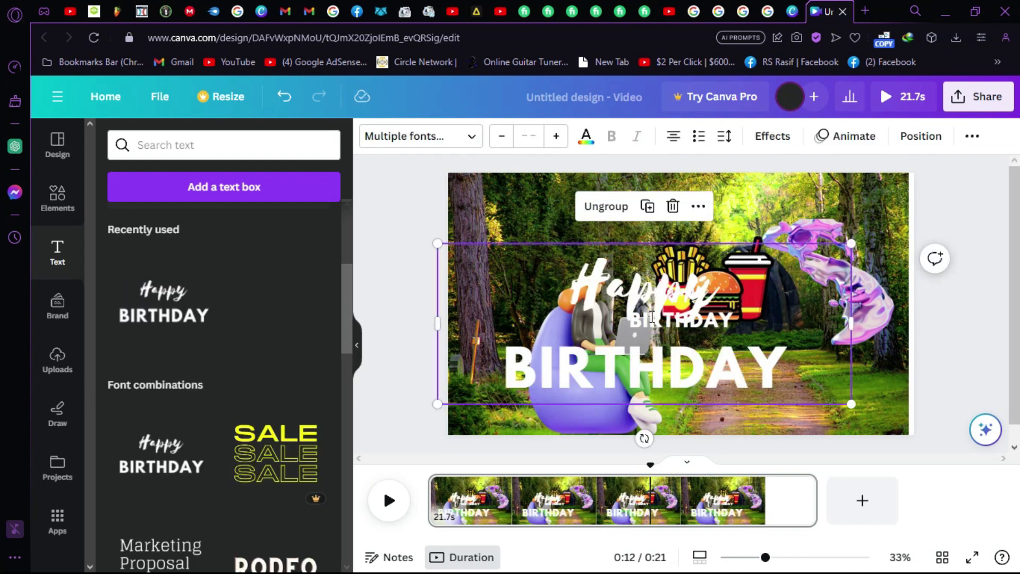
pyautogui.press('Delete')
pyautogui.click(643, 292)
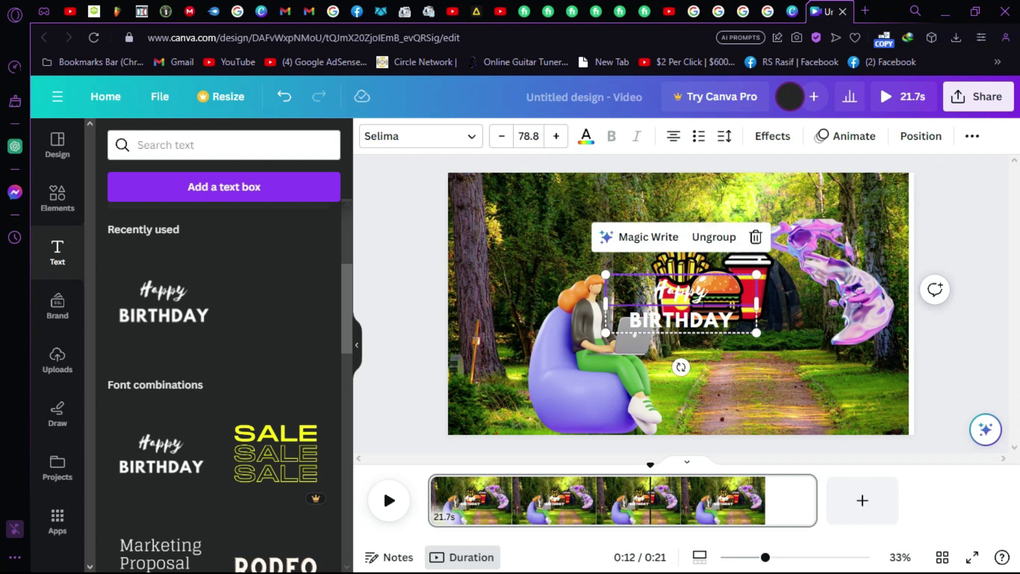
# Retype the title lines as 'make 3d' and 'ANIMATIONS' and drag it to the upper left
pyautogui.doubleClick(702, 301)
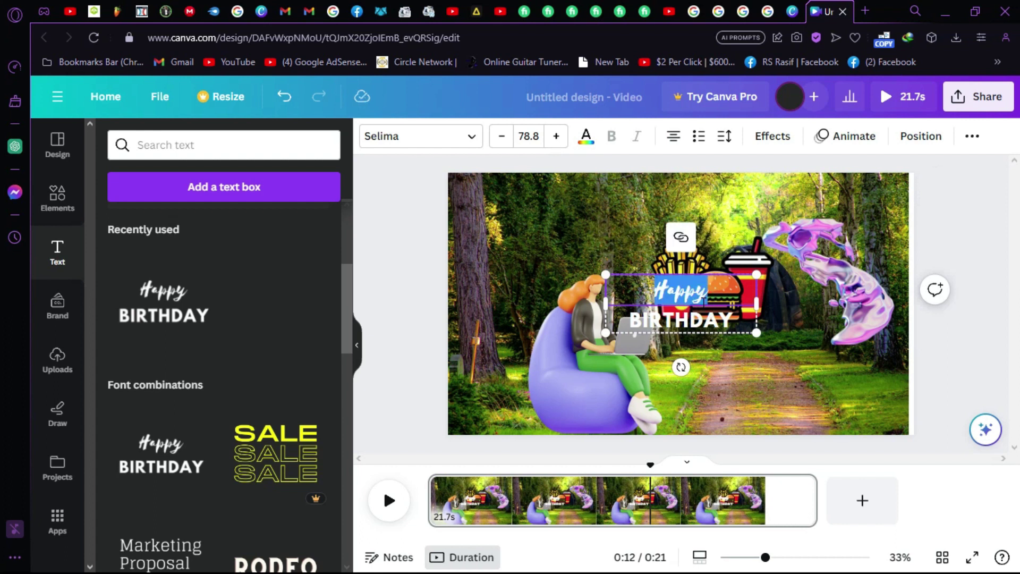
pyautogui.write('make 3d')
pyautogui.press('Escape')
pyautogui.moveTo(704, 304); pyautogui.dragTo(665, 304)
pyautogui.doubleClick(690, 324)
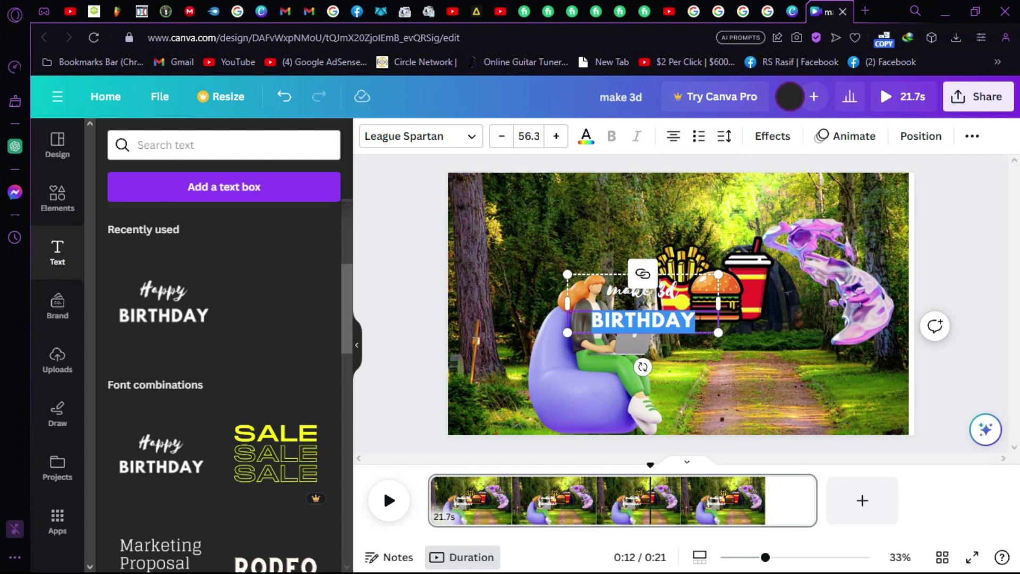
pyautogui.write('ANUI')
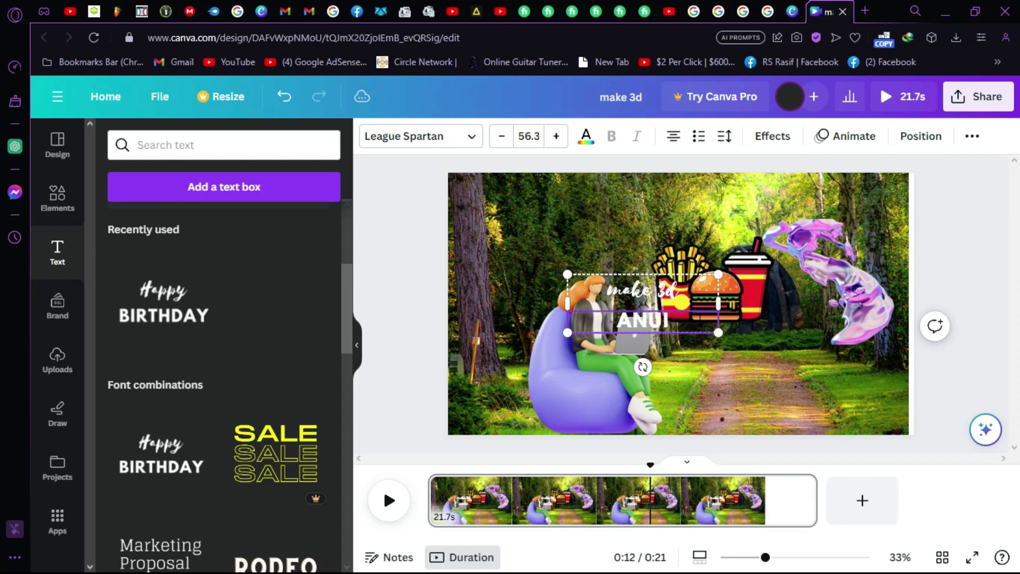
pyautogui.write('NS')
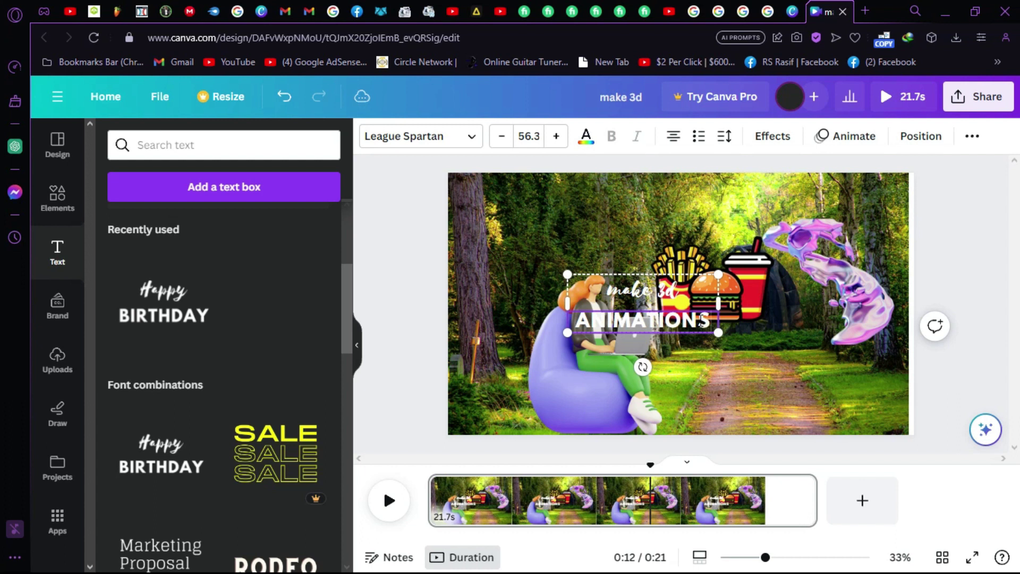
pyautogui.click(641, 304)
pyautogui.moveTo(641, 304); pyautogui.dragTo(553, 229)
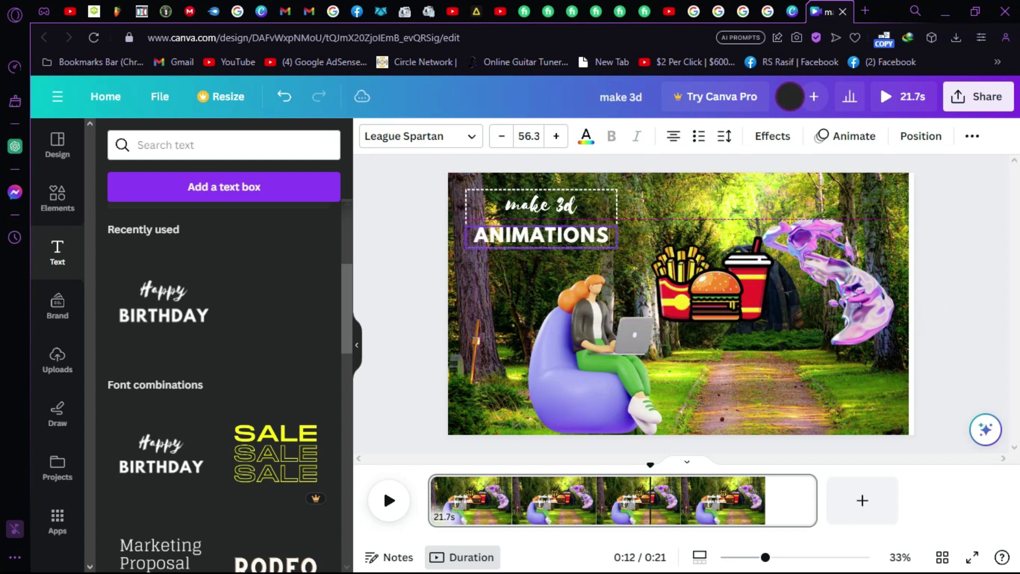
# Apply the Pulse motion effect to the title group
pyautogui.click(417, 341)
pyautogui.click(467, 196)
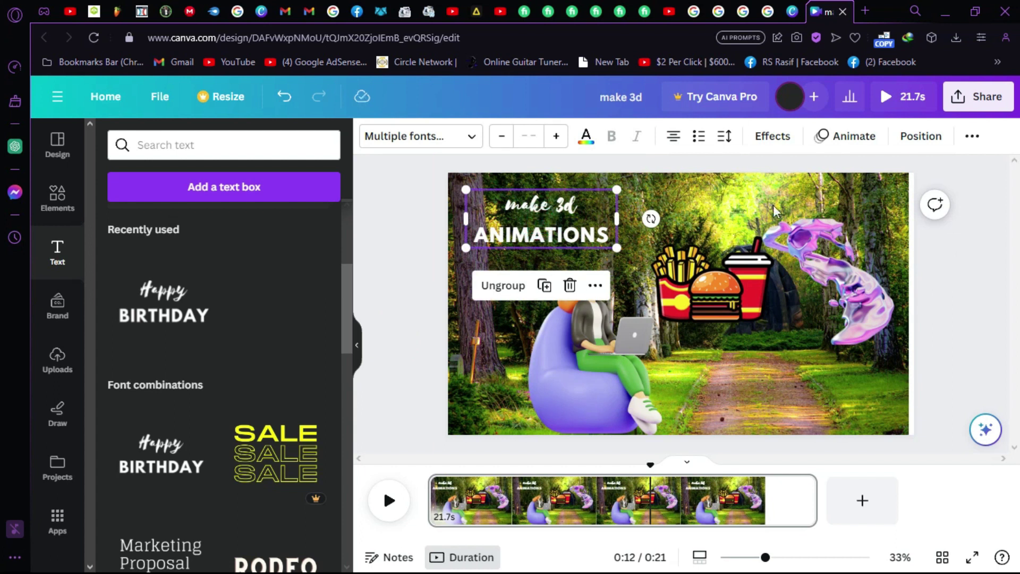
pyautogui.click(844, 136)
pyautogui.scroll(-3, 260, 393)
pyautogui.scroll(-5, 265, 393)
pyautogui.click(292, 438)
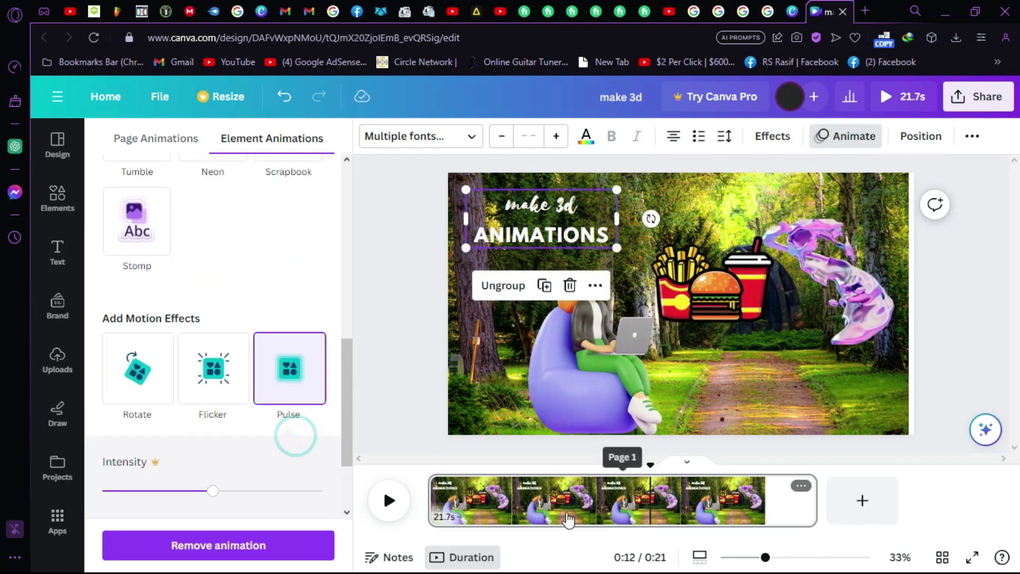
# Rewind the timeline to the start and play, then pause, the video preview
pyautogui.click(521, 466)
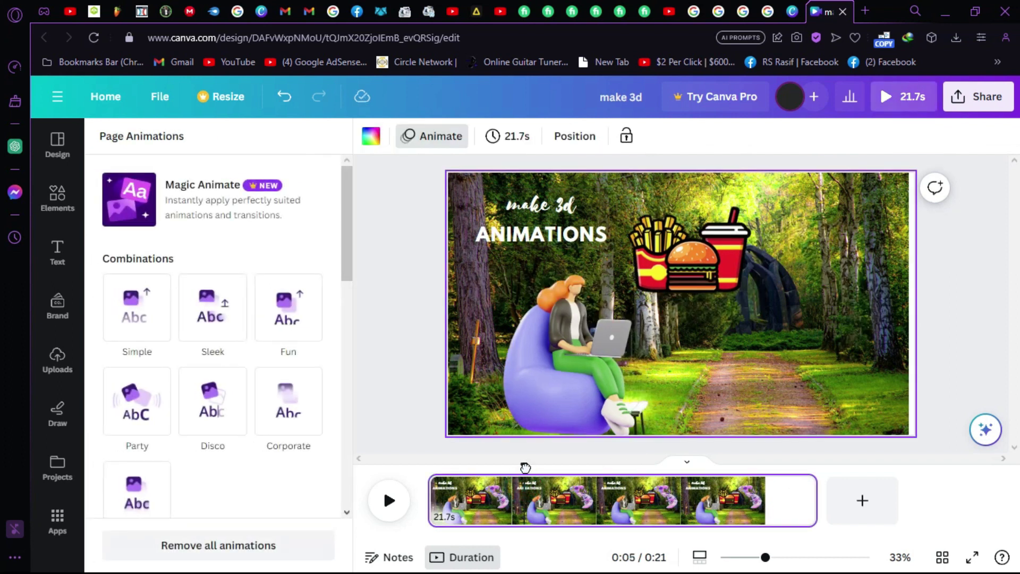
pyautogui.moveTo(521, 468); pyautogui.dragTo(434, 465)
pyautogui.click(387, 501)
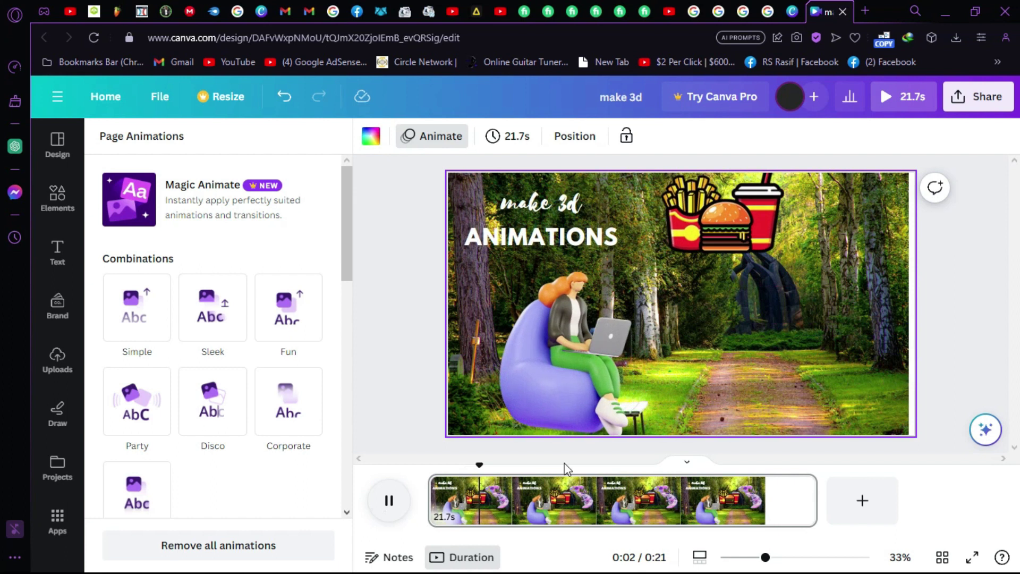
pyautogui.click(393, 507)
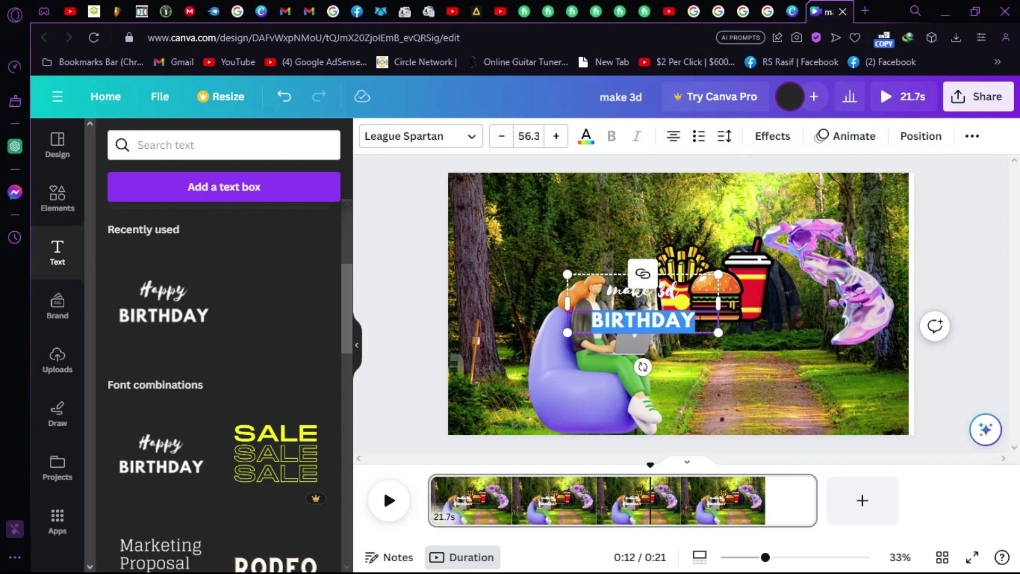
# Retype the second title line as 'ANIMATIONS' and move the title to the upper left
pyautogui.write('AN')
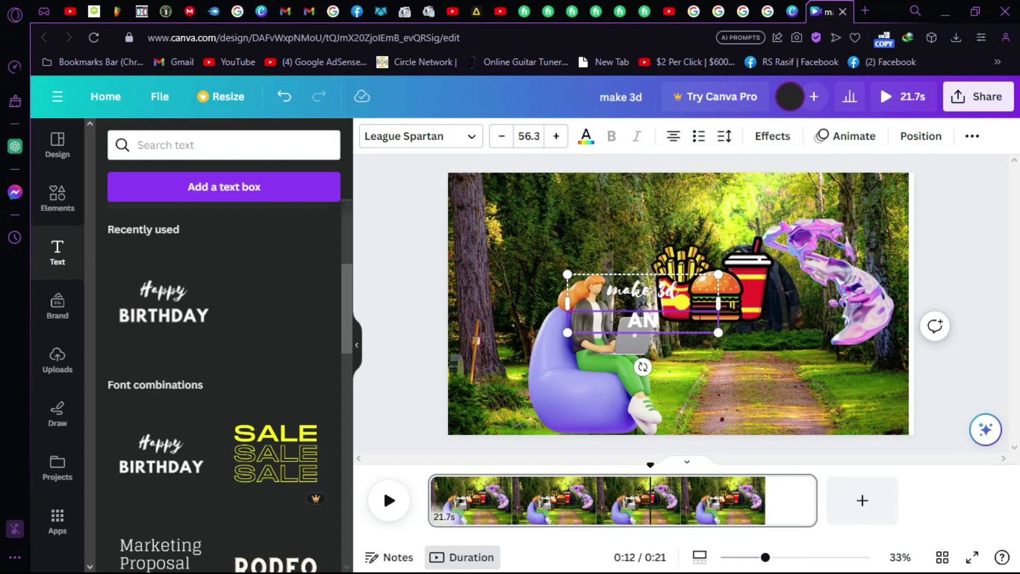
pyautogui.write('IMATIONS')
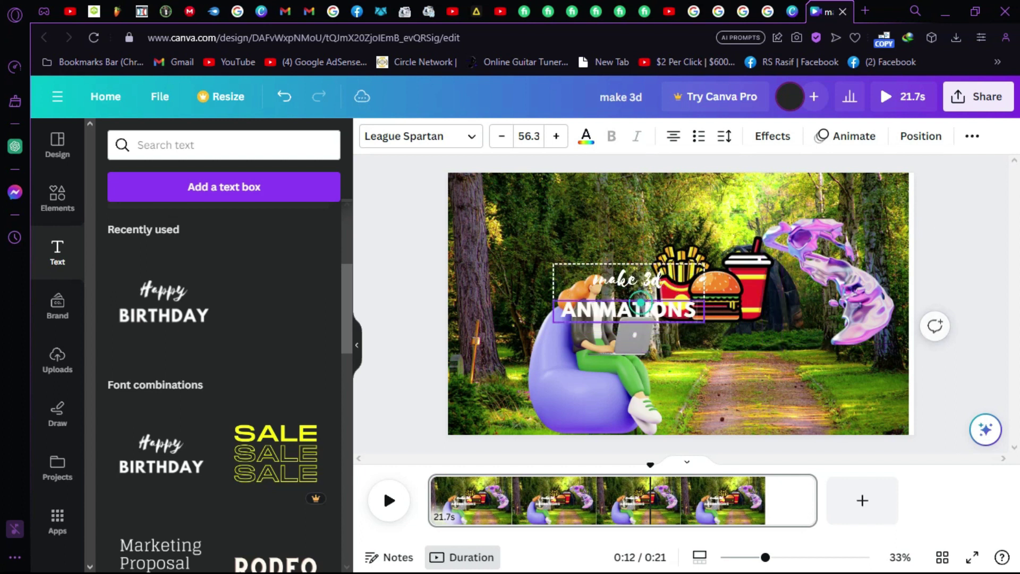
pyautogui.moveTo(642, 302); pyautogui.dragTo(539, 220)
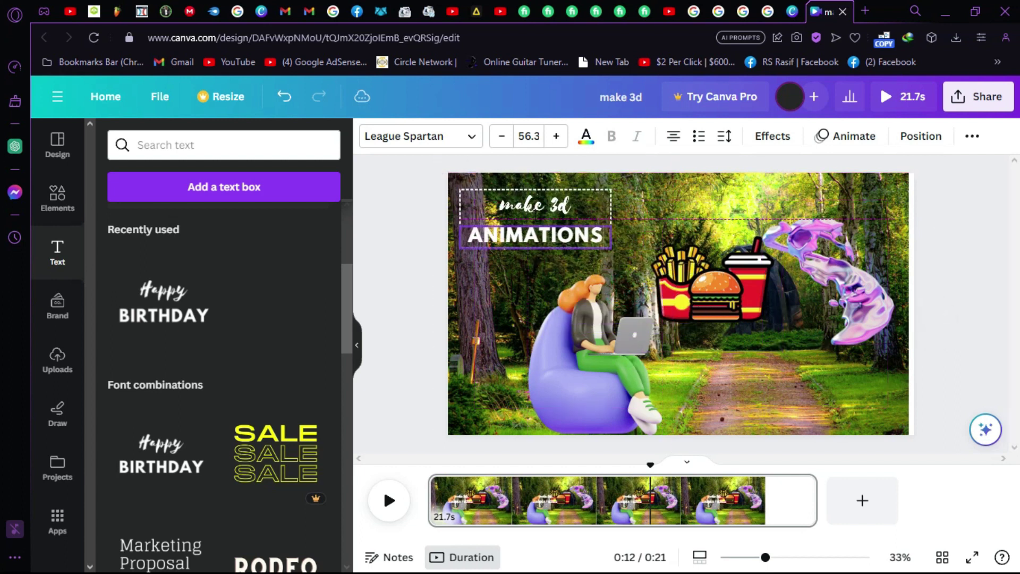
pyautogui.click(393, 338)
# Give the title group a Pulse motion effect, then select the page in the timeline
pyautogui.click(543, 229)
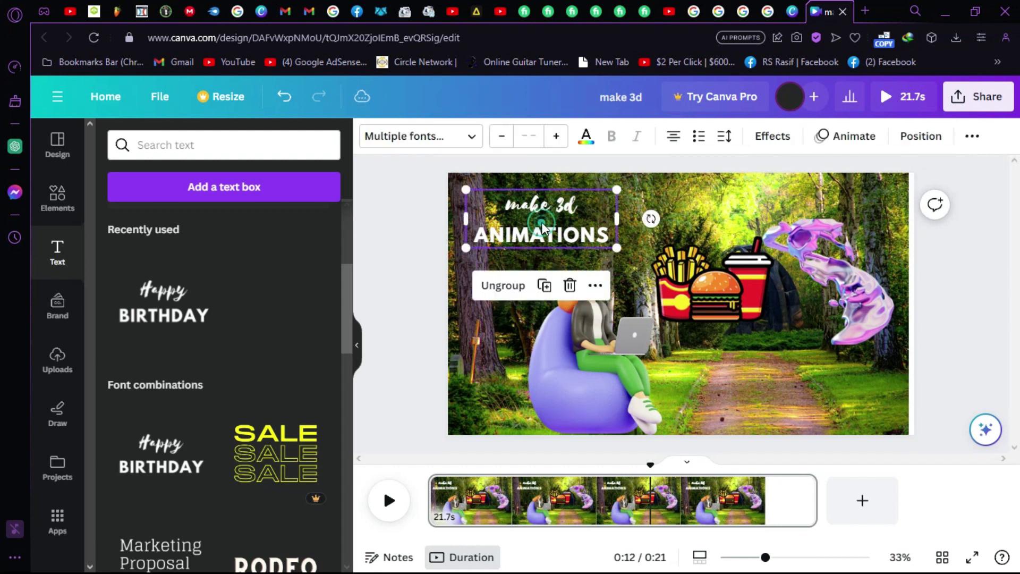
pyautogui.click(837, 136)
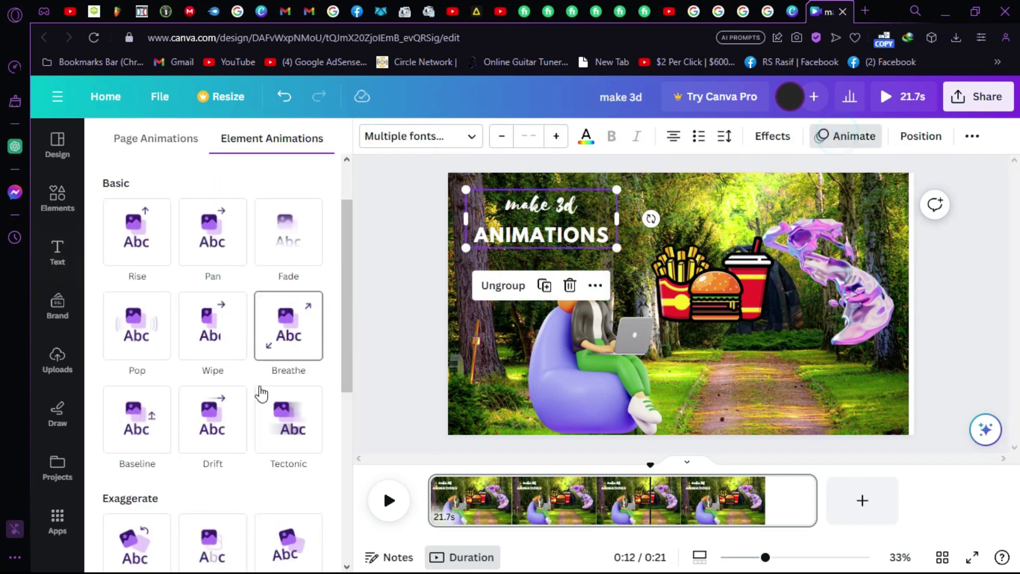
pyautogui.scroll(-10, 265, 390)
pyautogui.click(298, 442)
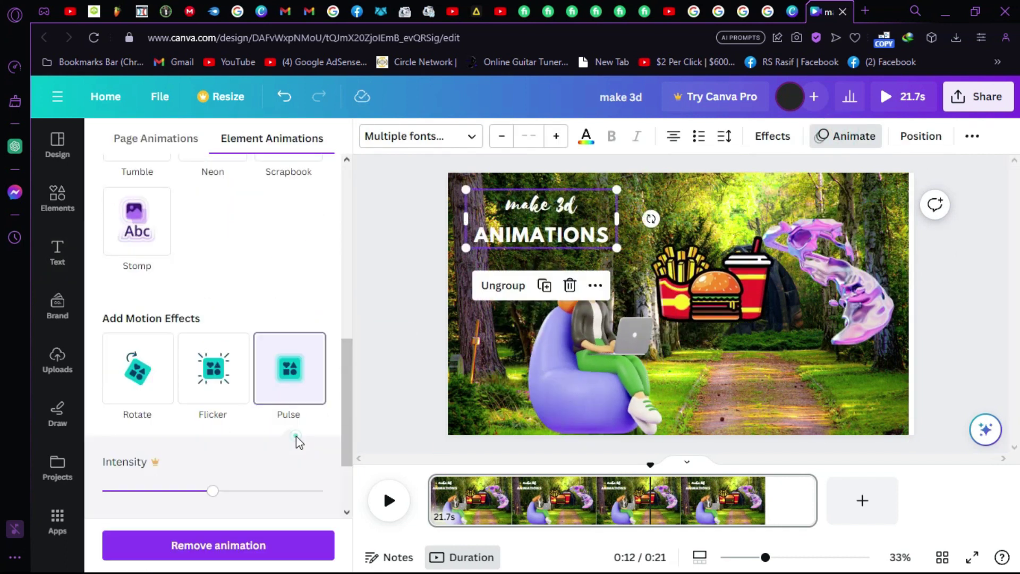
pyautogui.click(534, 496)
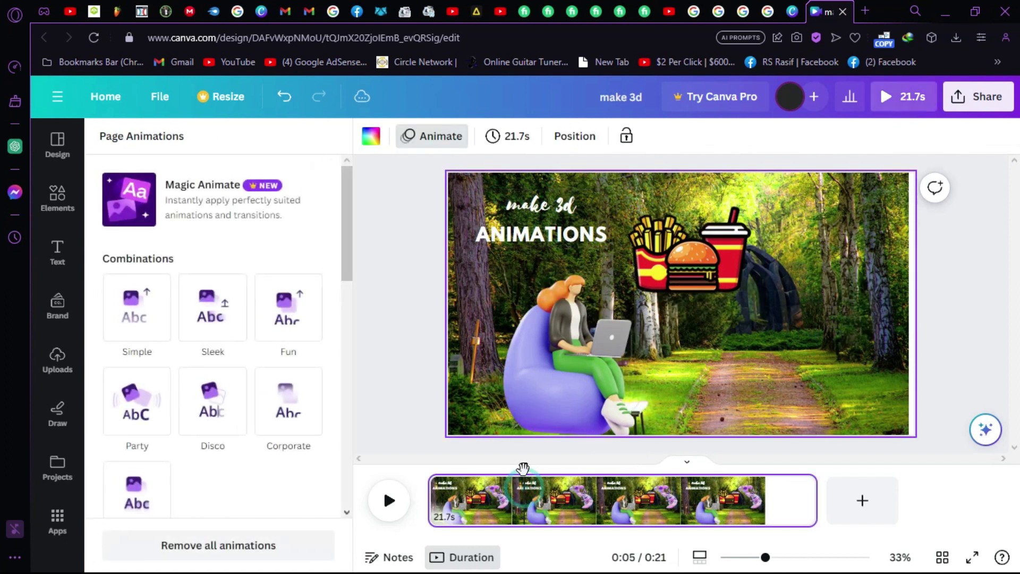
pyautogui.click(391, 500)
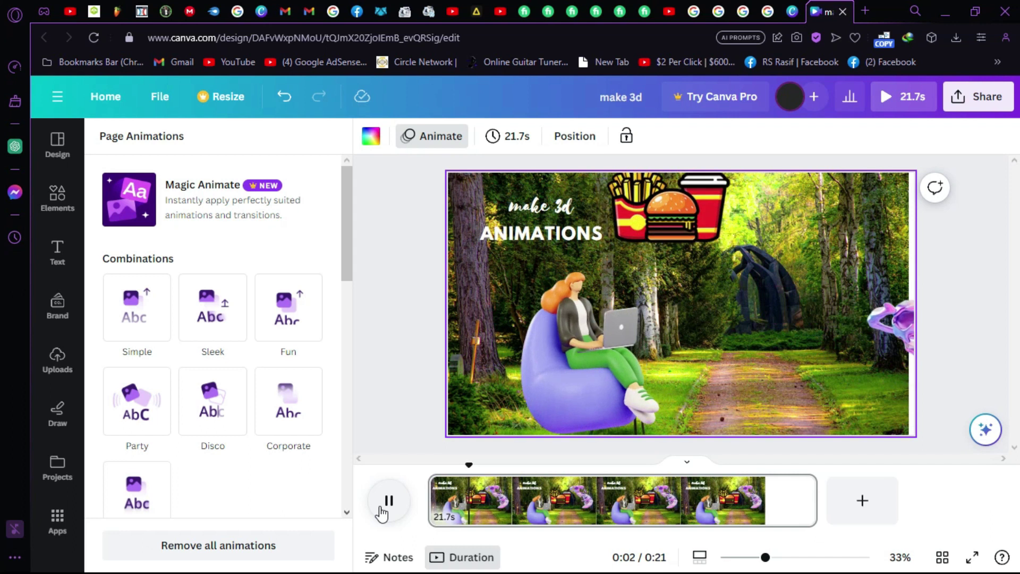
pyautogui.click(392, 505)
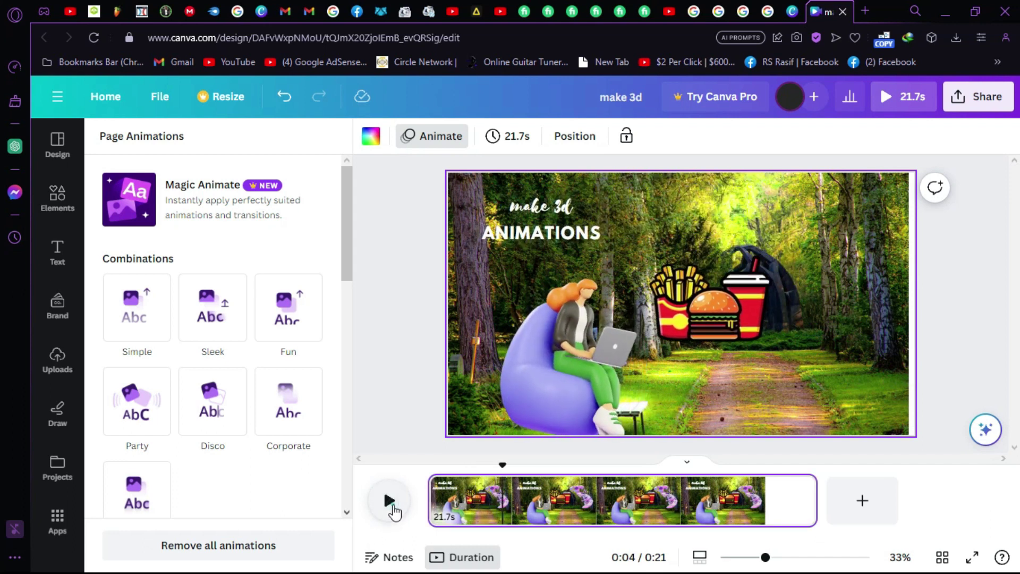